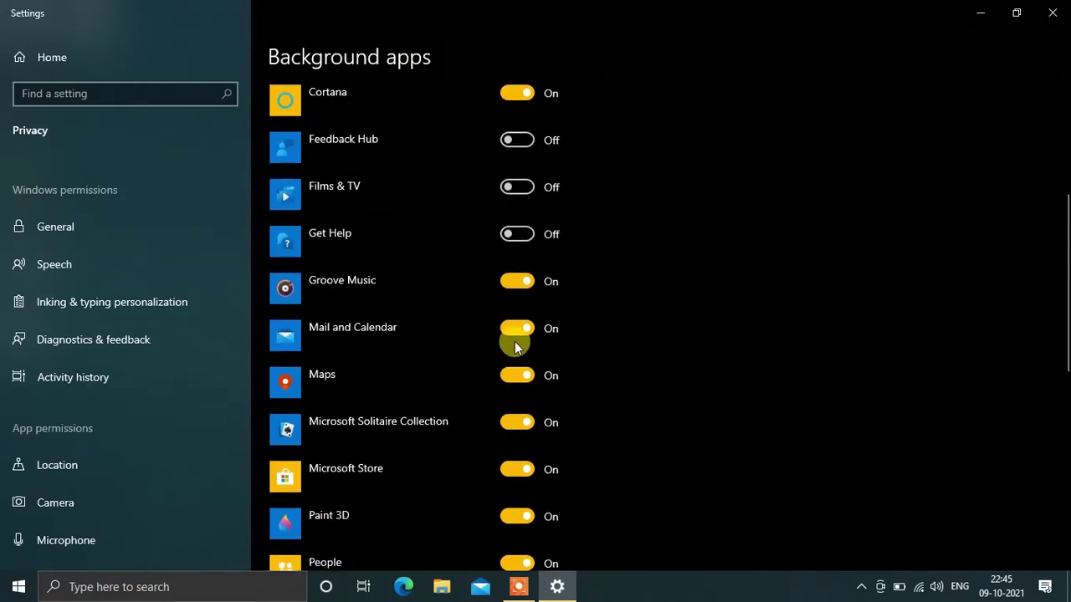
Turn off background activity for Mail and Calendar, Maps, Microsoft Solitaire Collection, Microsoft Store and Paint 3D
click(520, 328)
scroll(504, 252, down, 4)
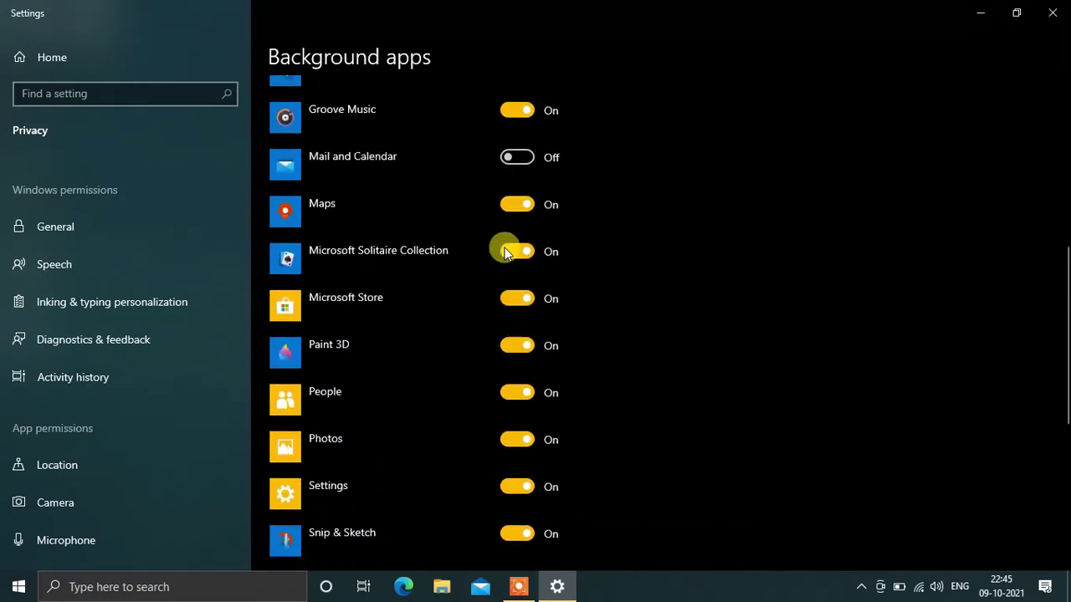
click(516, 204)
click(524, 251)
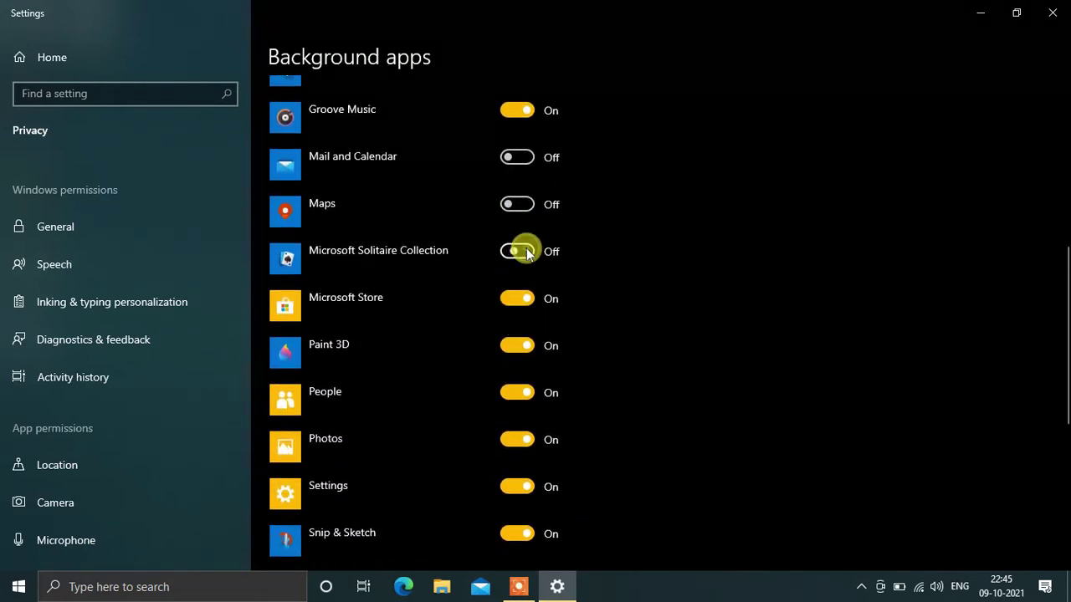
click(507, 299)
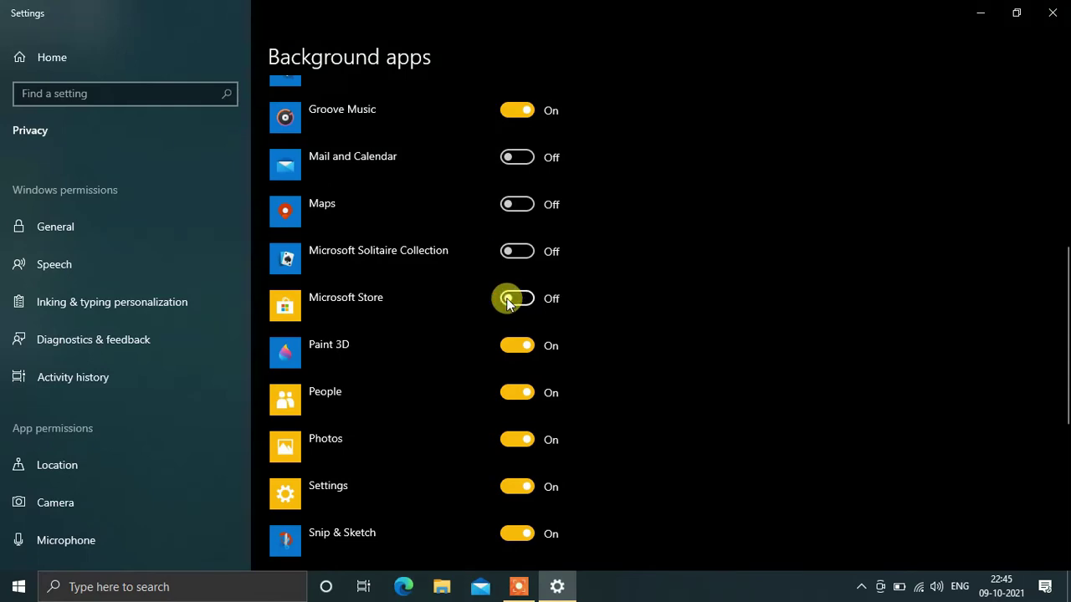
click(507, 298)
click(507, 300)
click(516, 346)
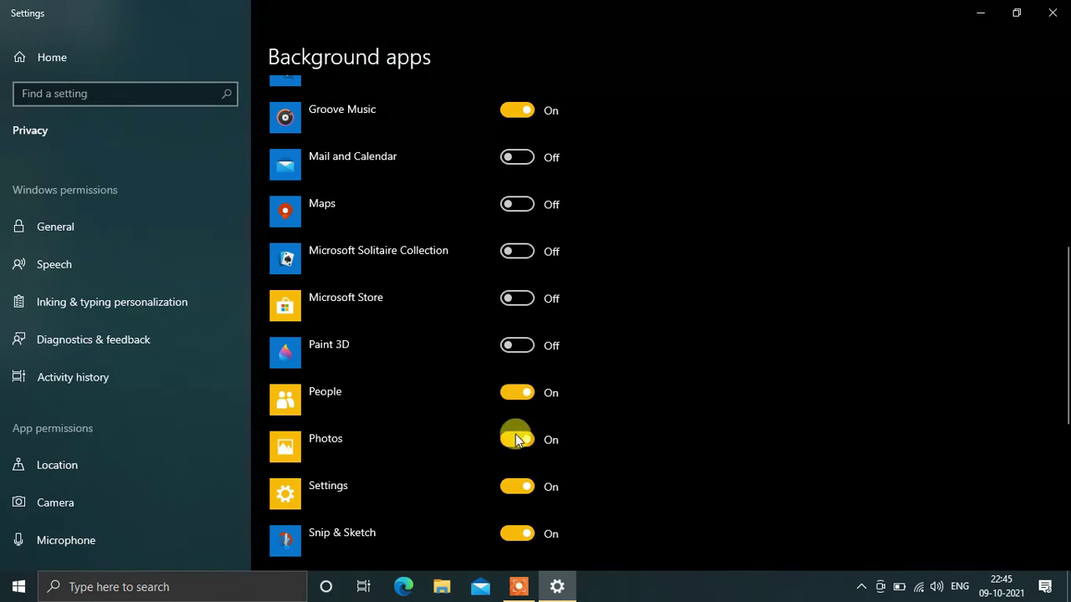
Turn off background activity for Sticky Notes and Tips, and close the Settings window
scroll(519, 451, down, 3)
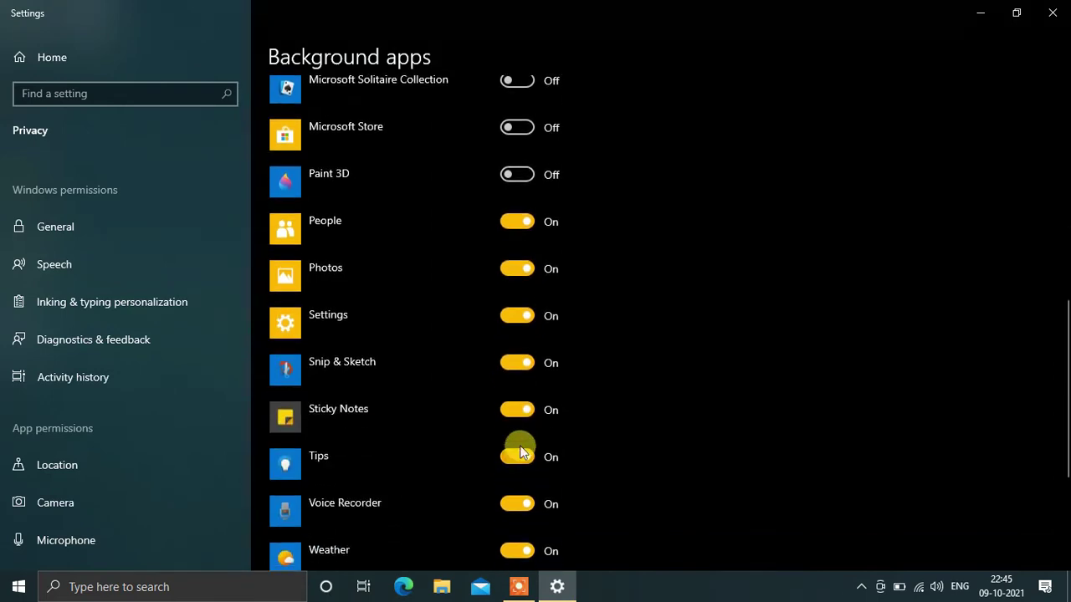
click(515, 323)
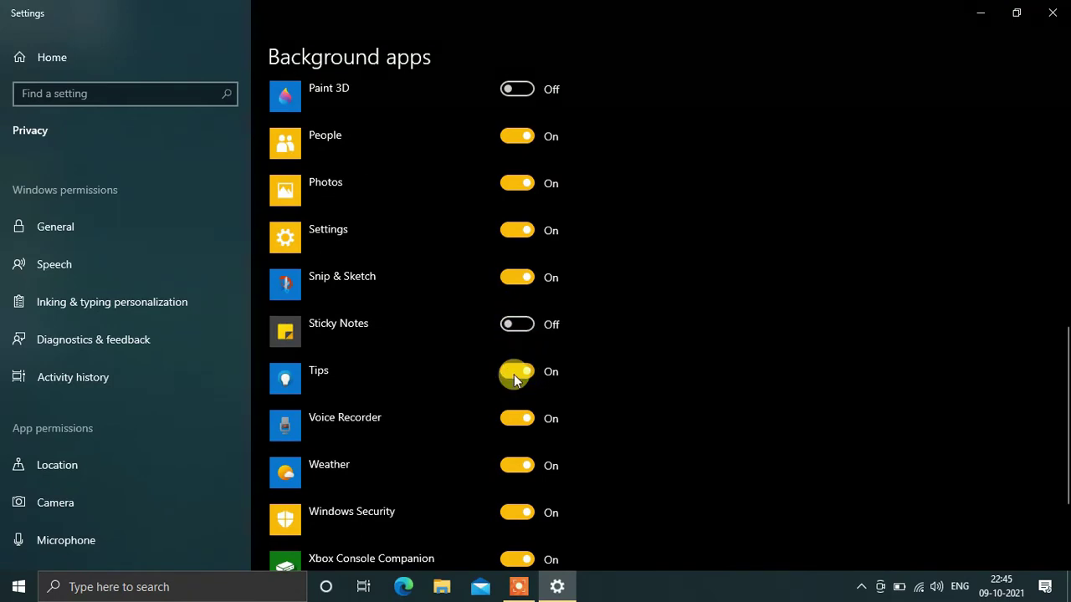
click(516, 371)
scroll(521, 430, down, 2)
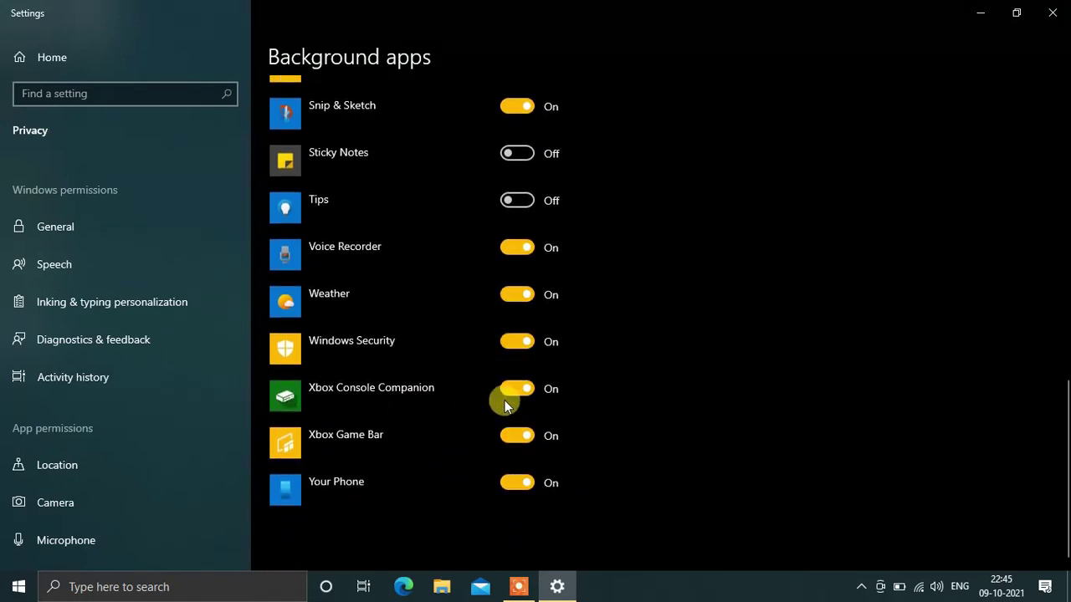
click(1052, 12)
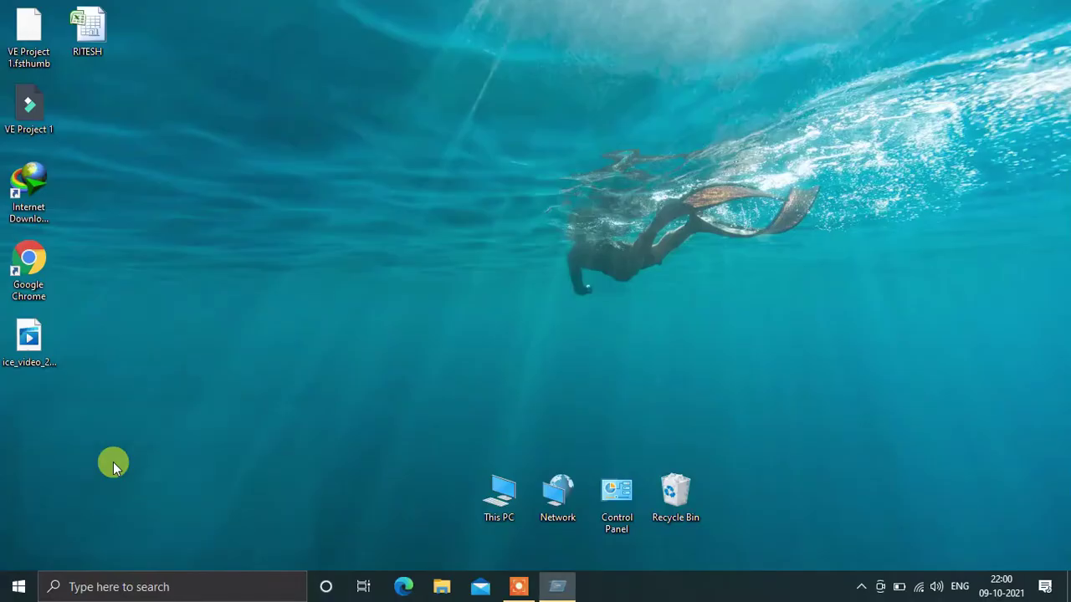
Open the Windows Services console by running services.msc
key(super+r)
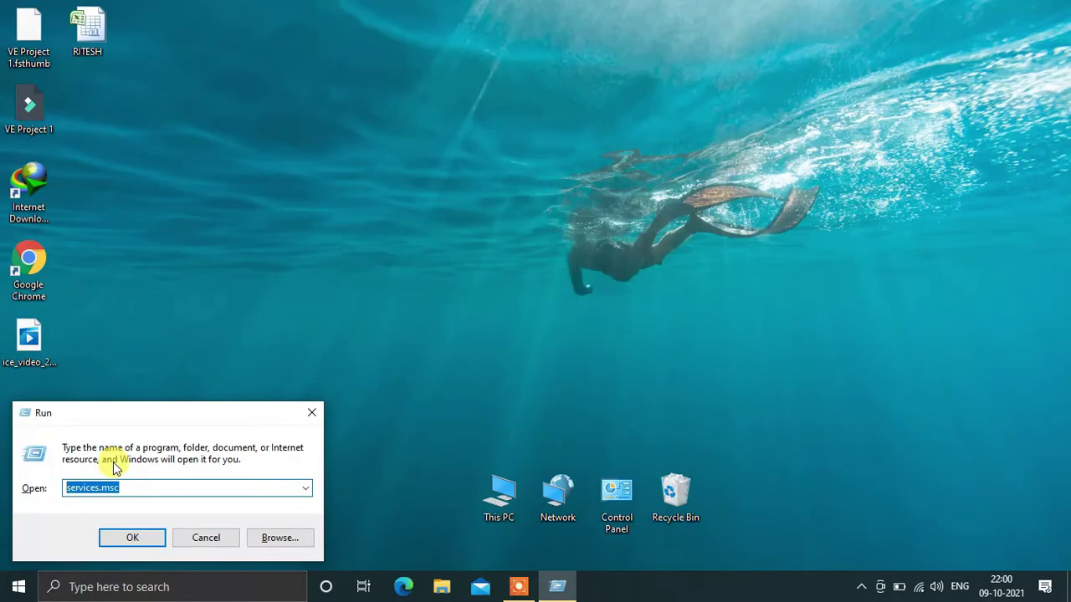
text(servi)
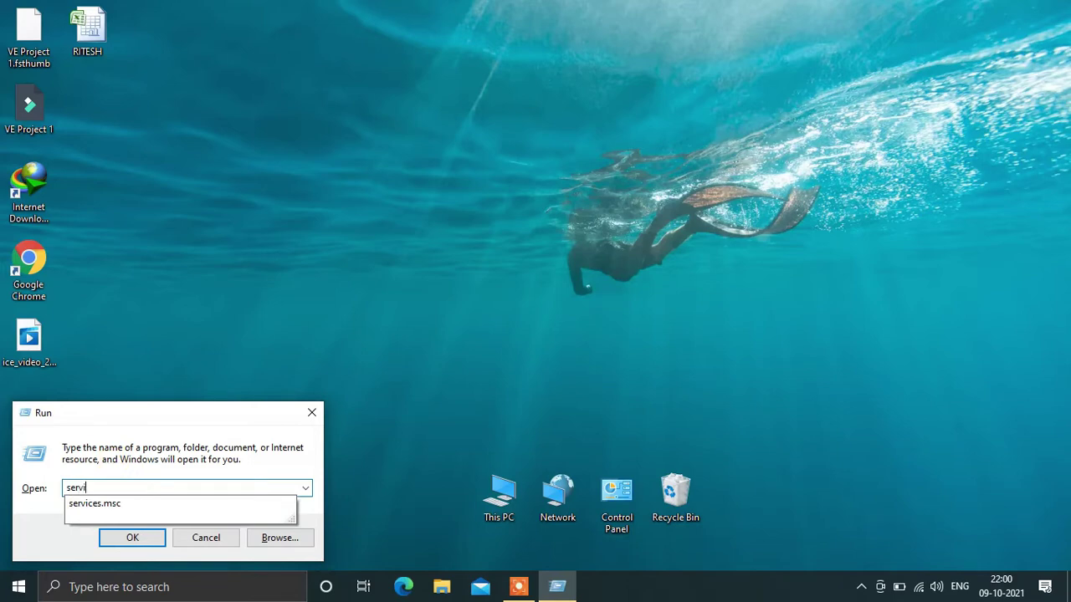
text(ces.msc)
key(Return)
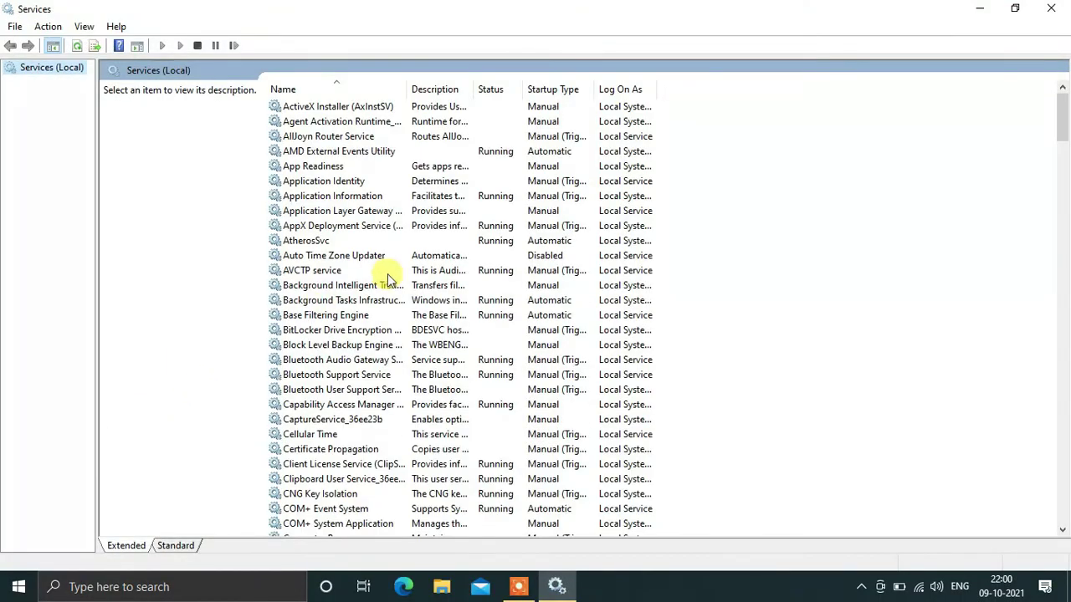
Find the Windows Update service in the services list and open its properties
key(w)
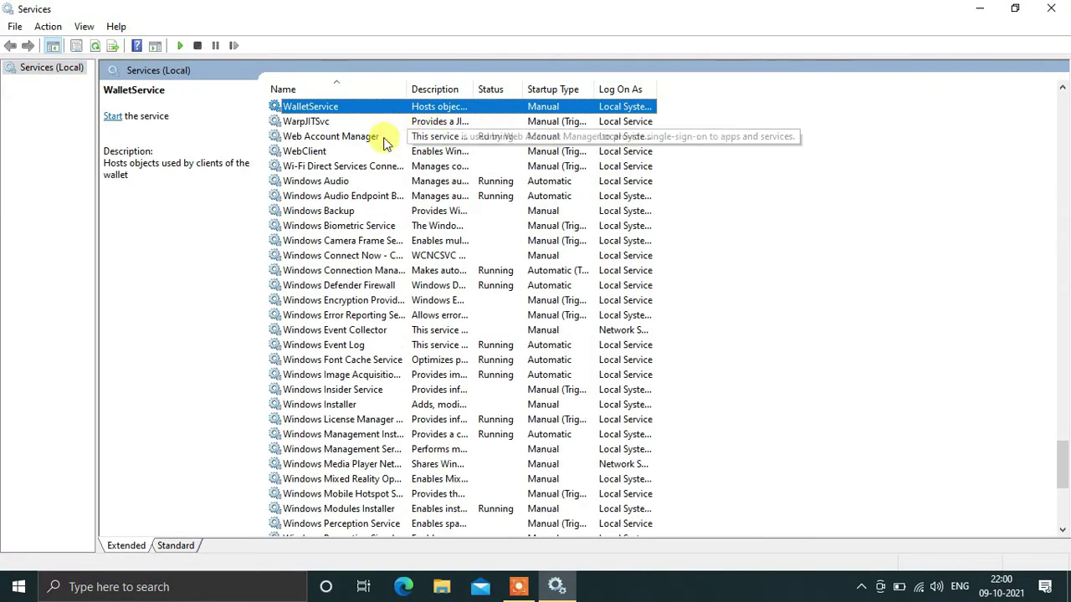
scroll(339, 377, down, 1)
scroll(318, 447, down, 3)
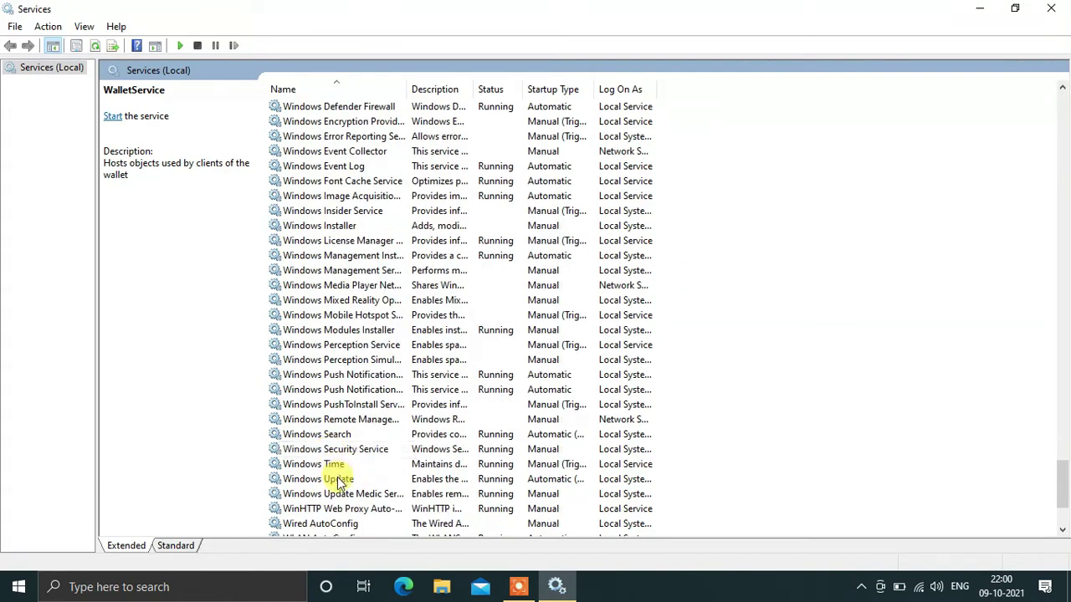
click(339, 480)
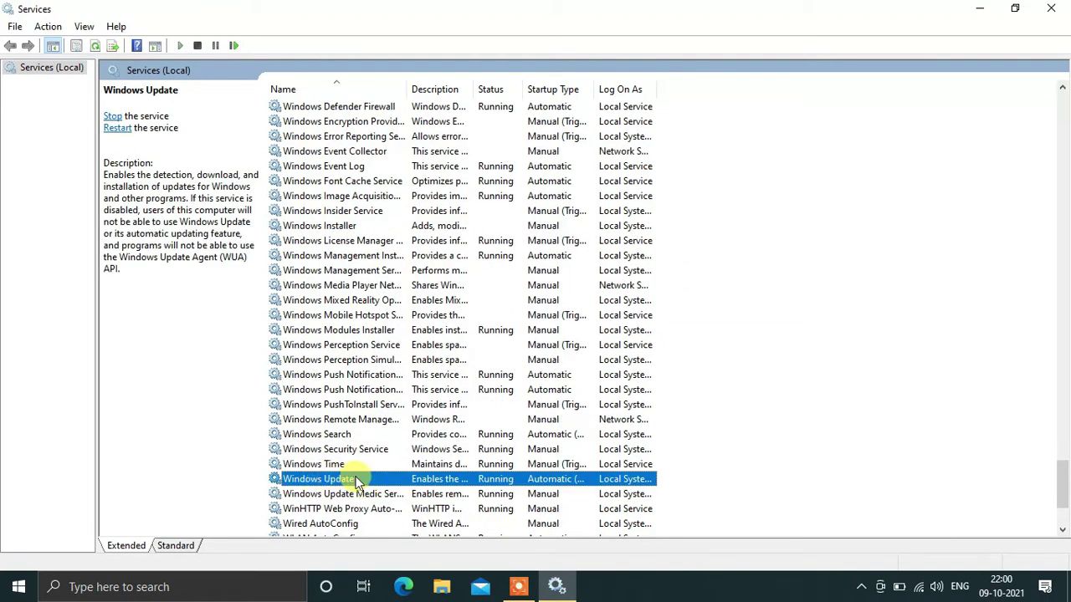
right_click(356, 481)
click(401, 443)
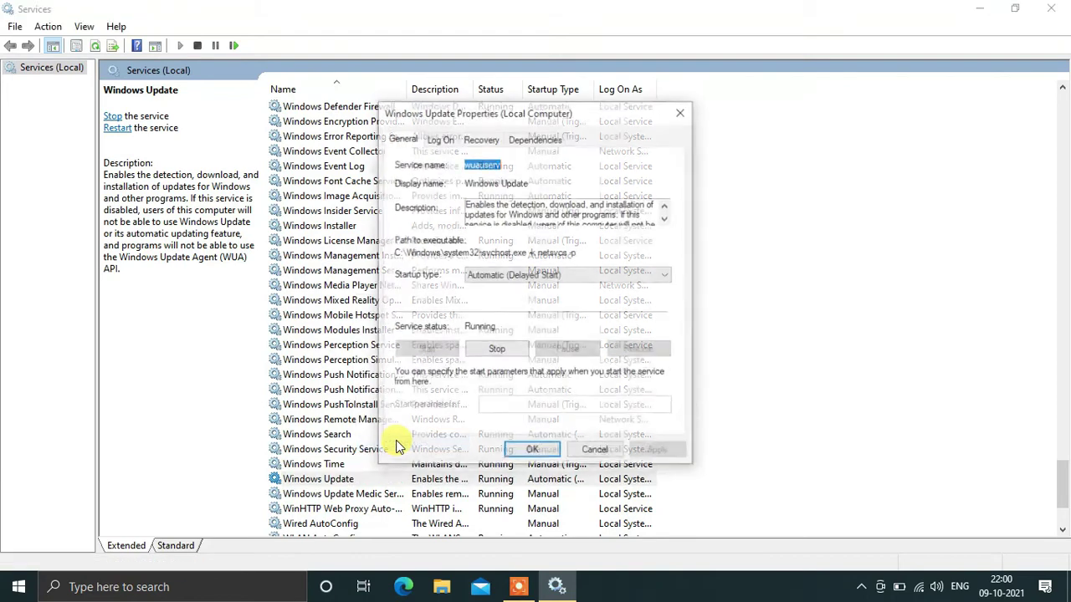
Set the Windows Update startup type to Manual, stop the service, apply the changes and close the Services console
click(572, 279)
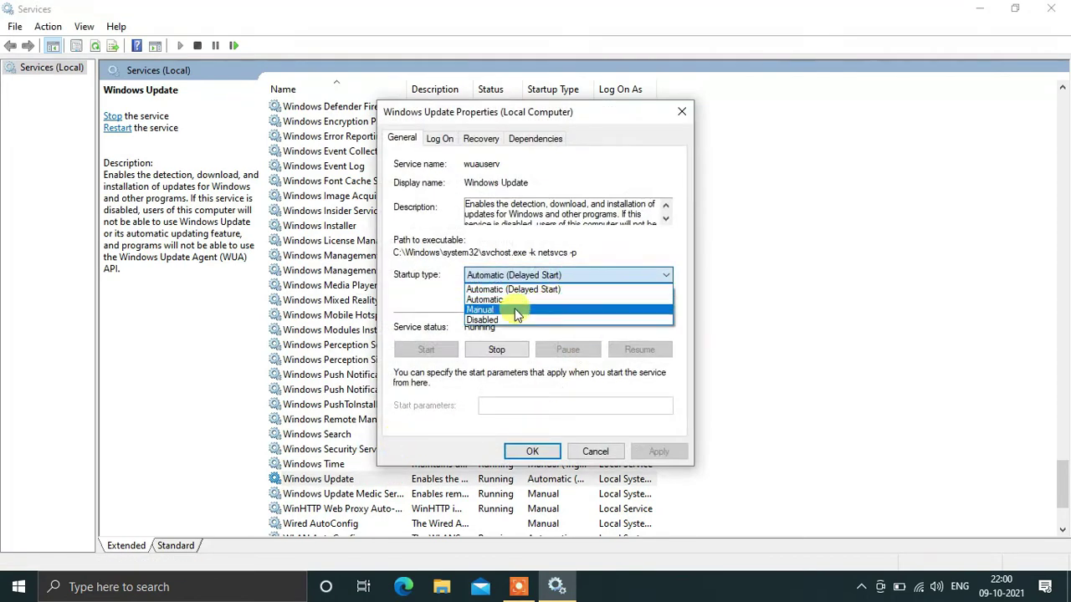
click(495, 311)
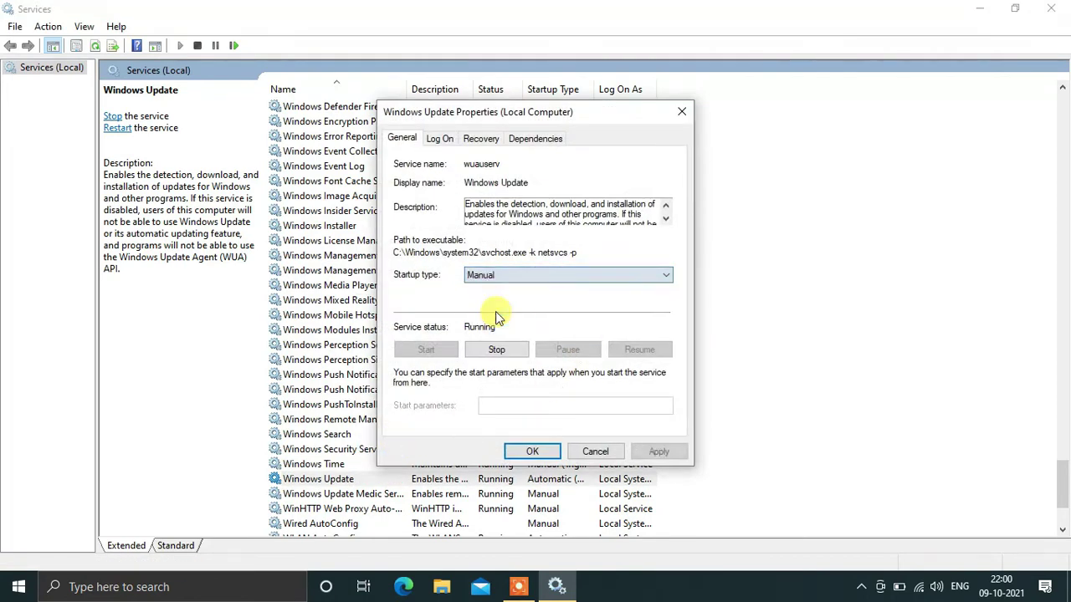
click(494, 360)
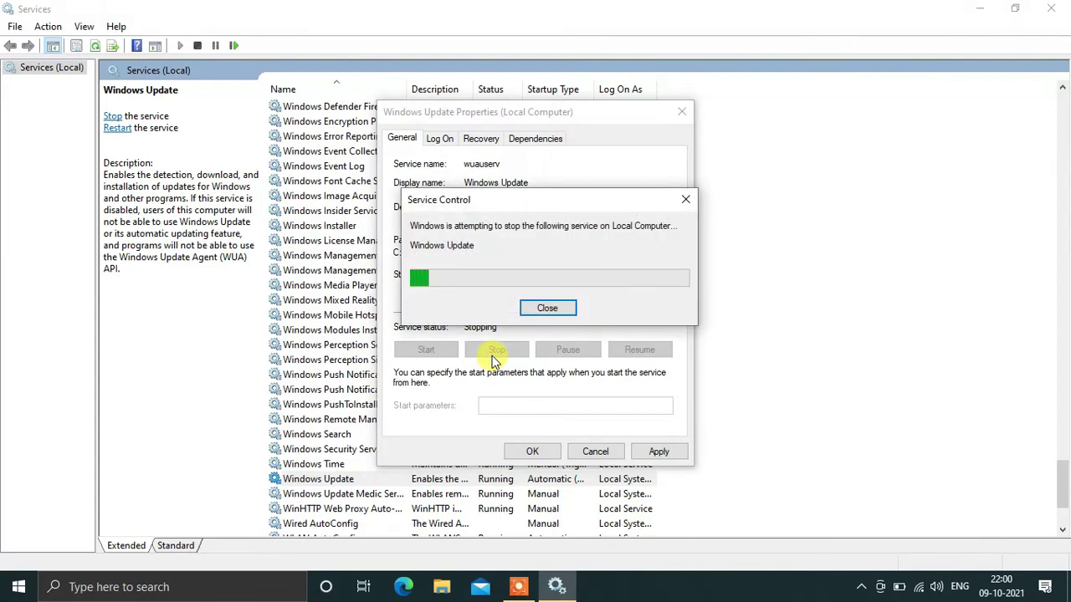
click(646, 452)
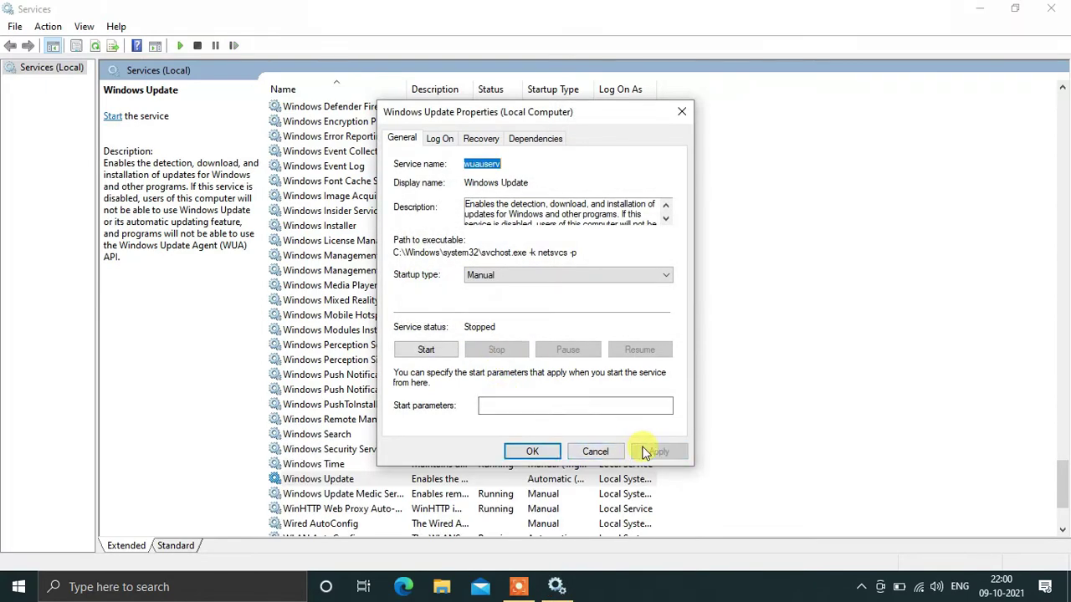
click(544, 451)
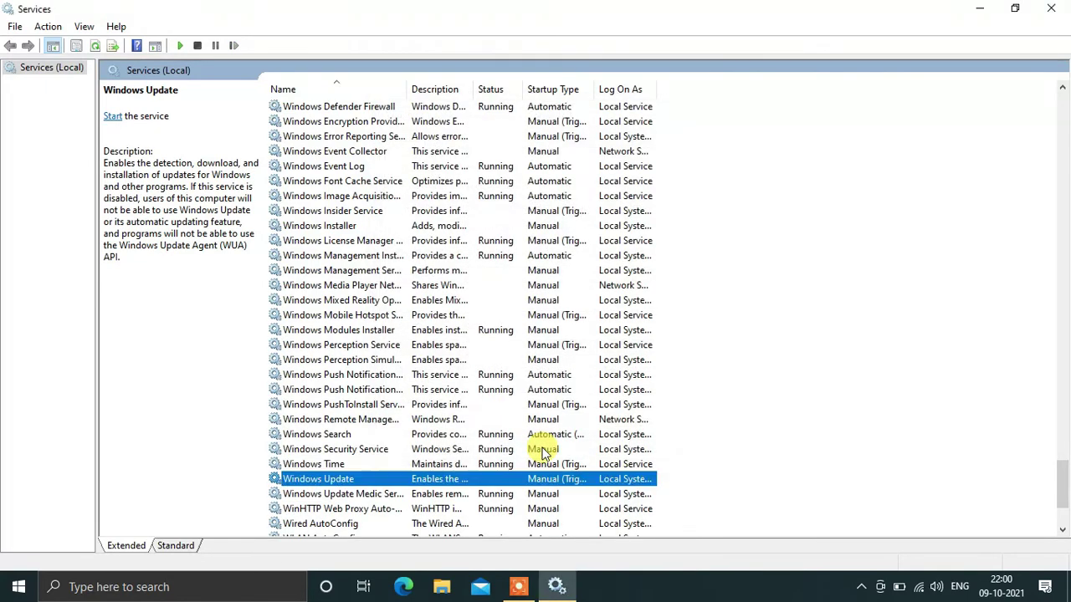
click(1044, 7)
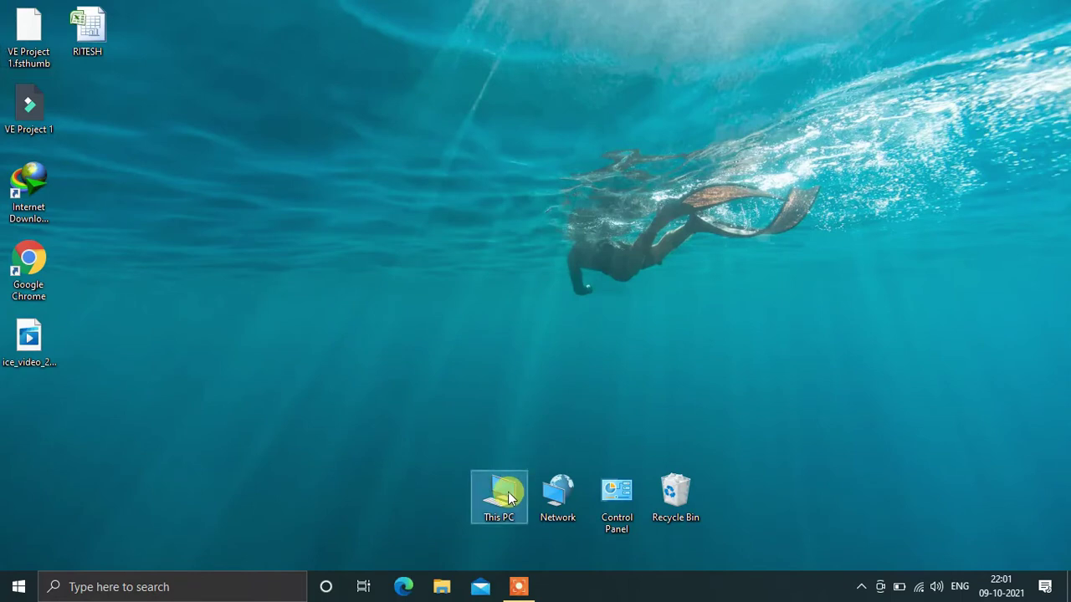
Open Computer Management for This PC and expand the display adapters in Device Manager
right_click(507, 491)
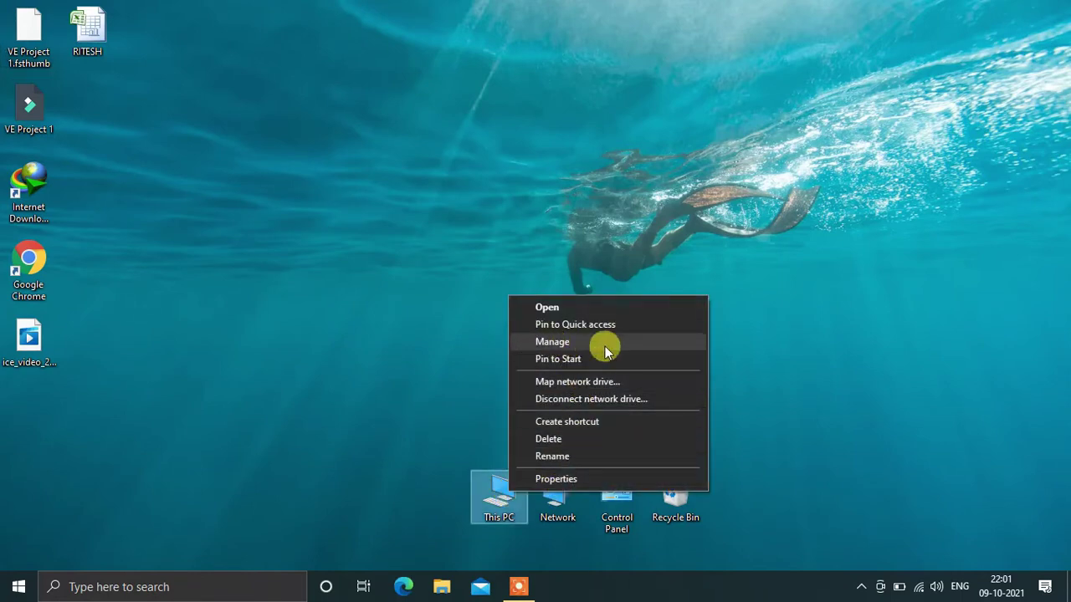
click(557, 340)
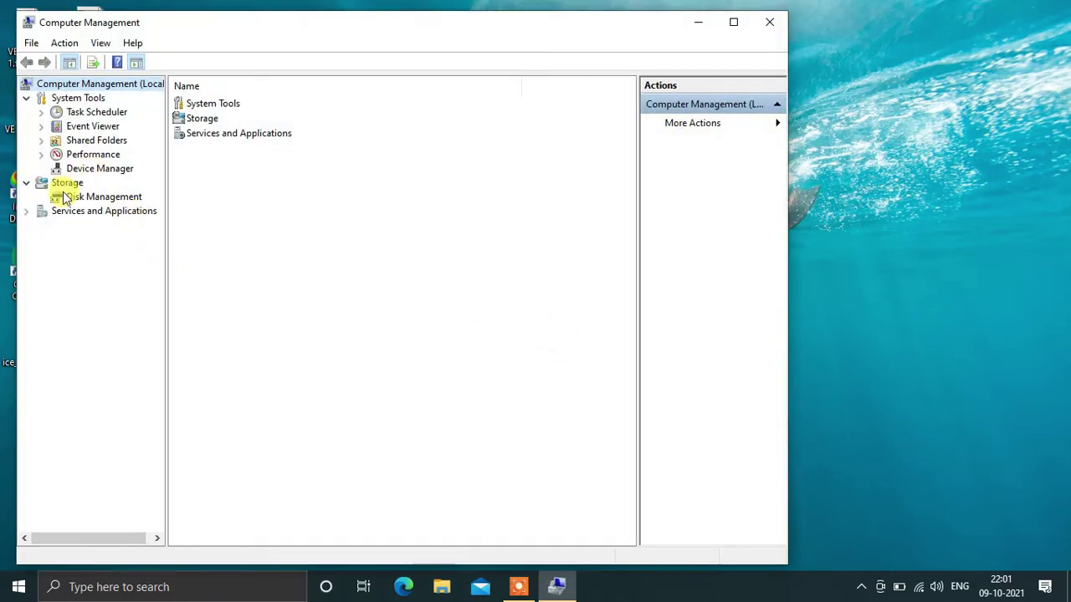
click(84, 168)
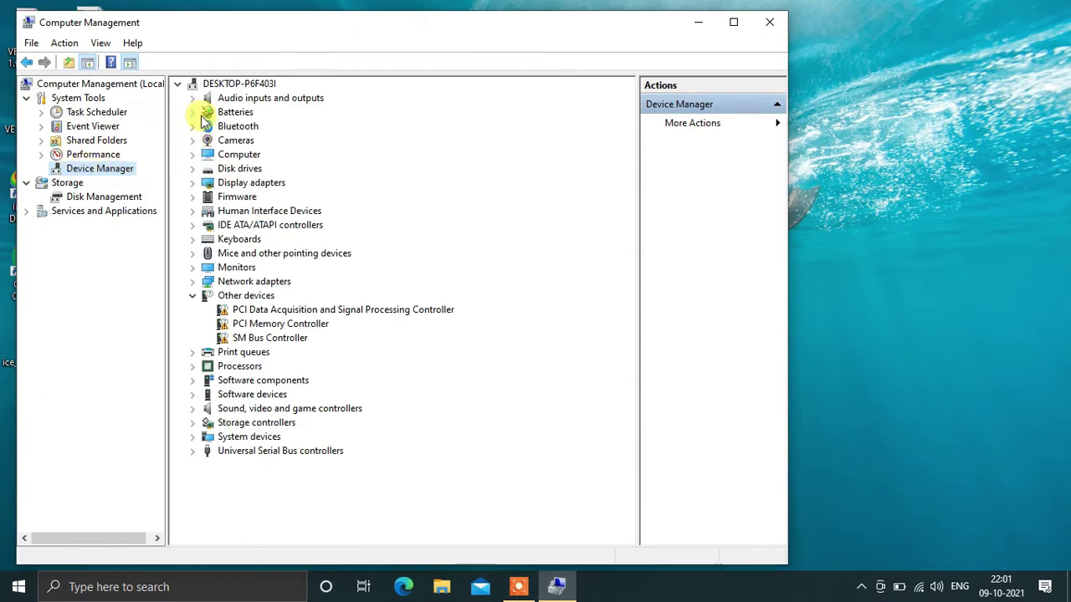
click(193, 183)
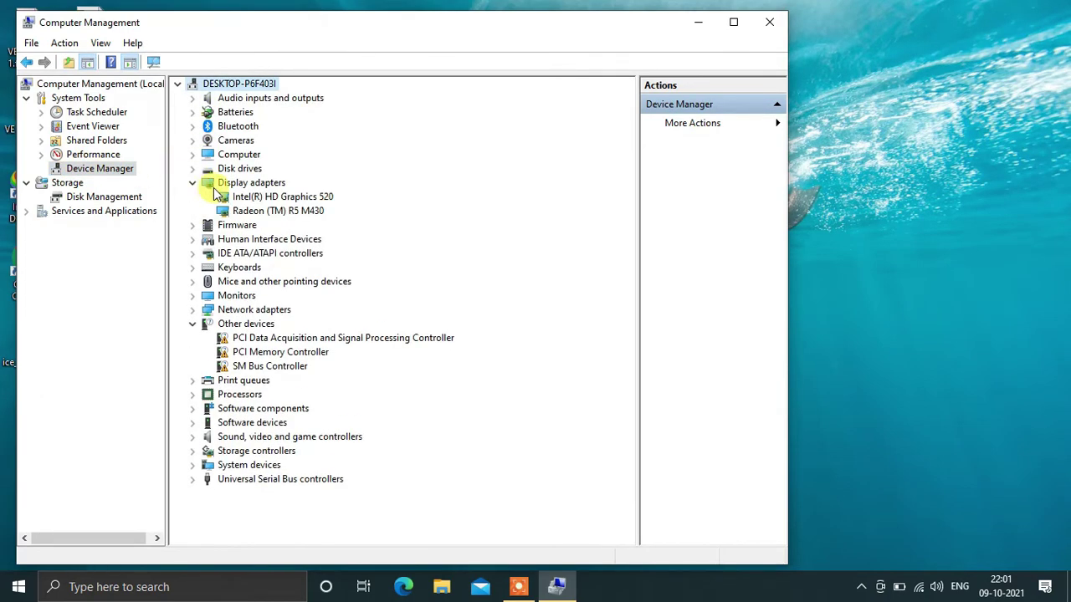
Run an automatic driver update for the Intel(R) HD Graphics 520 adapter and close the update wizard
right_click(253, 198)
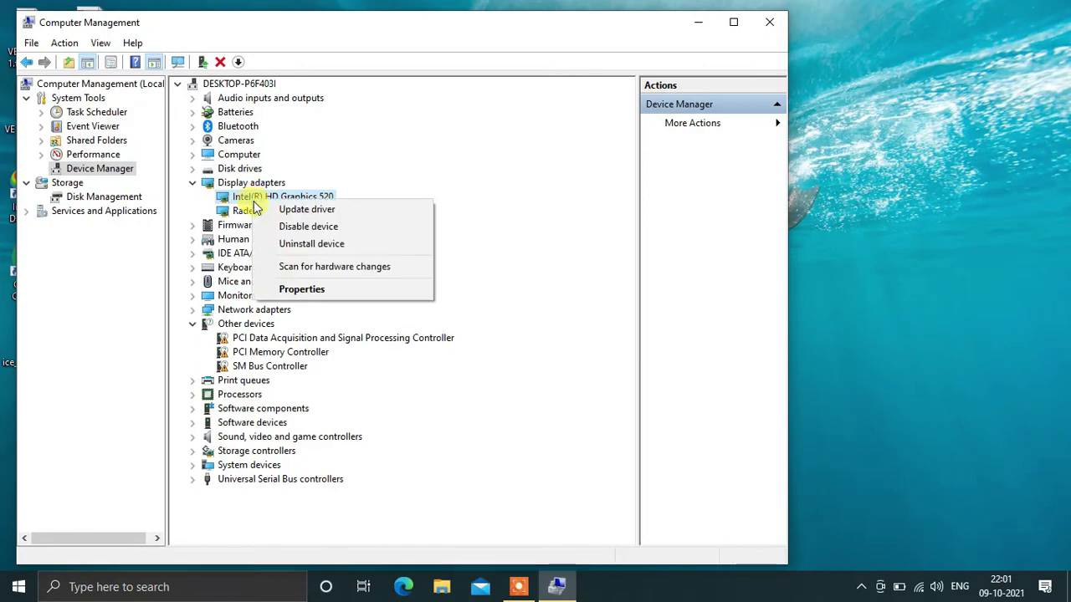
click(278, 211)
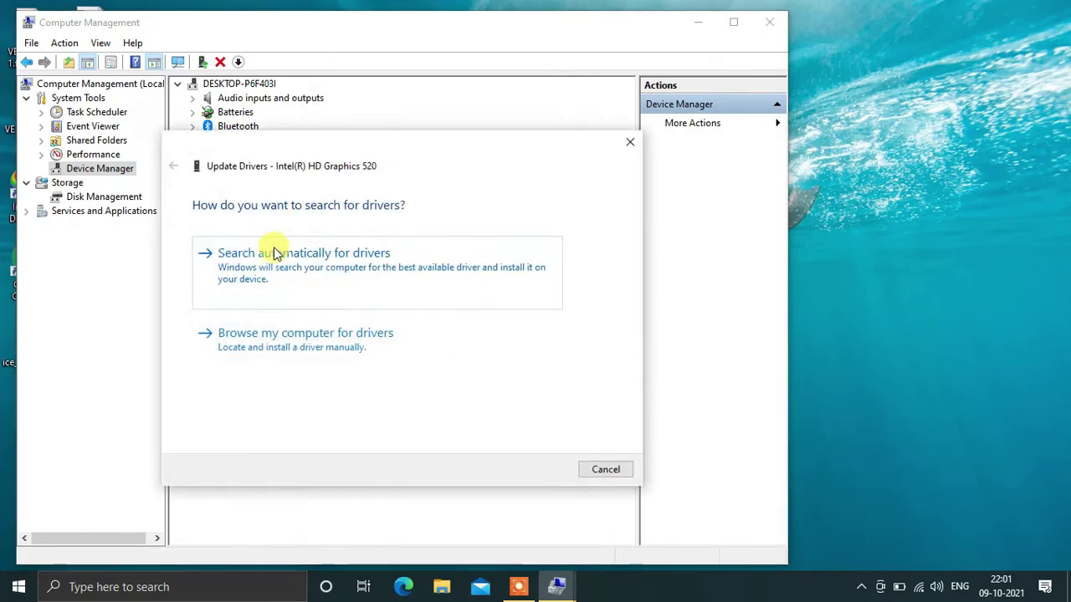
click(276, 253)
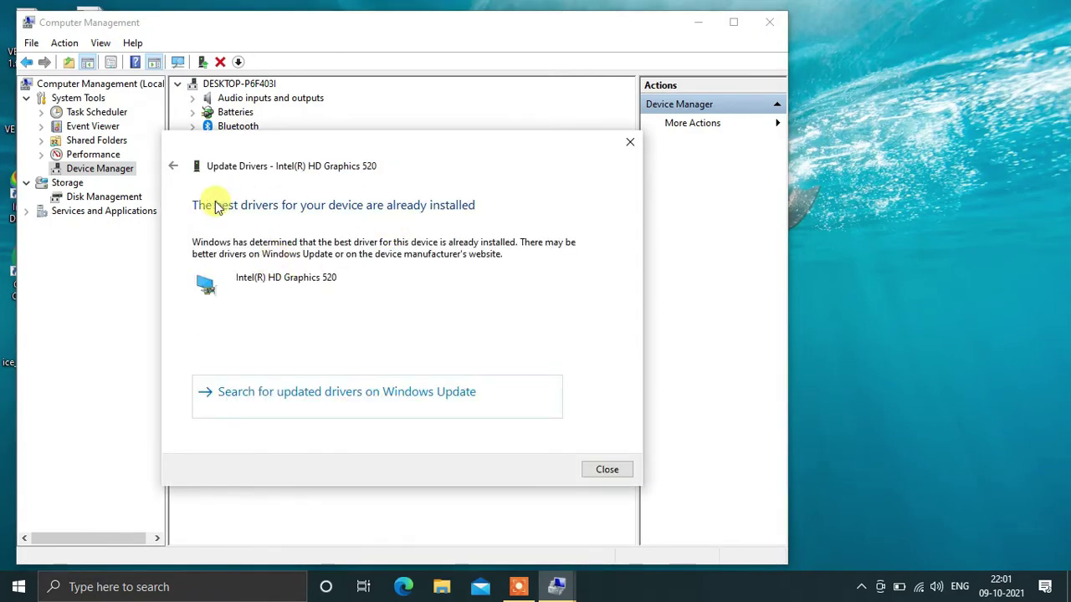
click(623, 469)
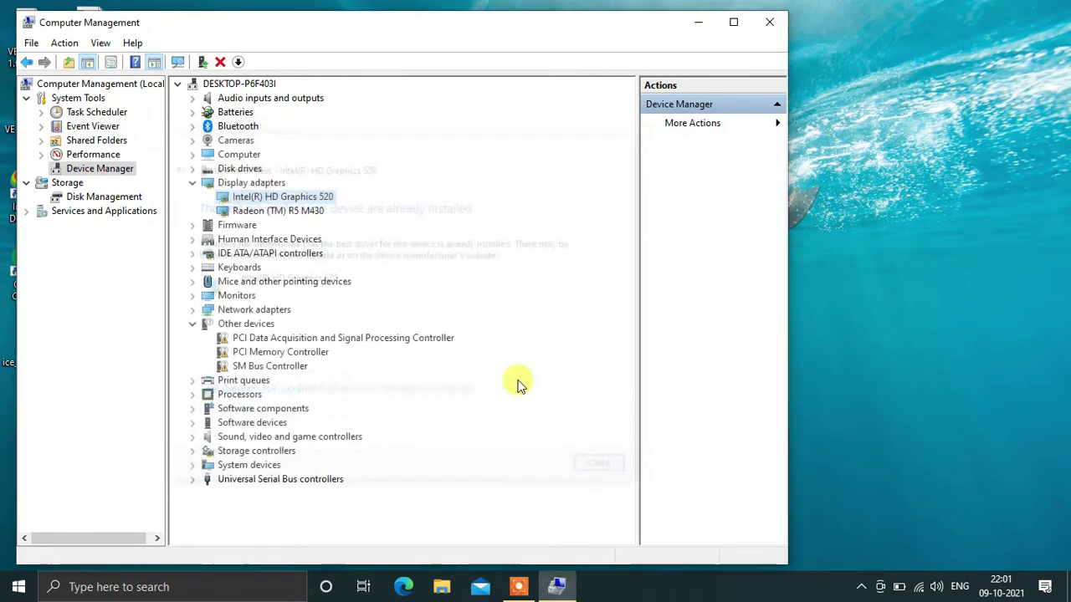
Run an automatic driver update for the Radeon (TM) R5 M430 adapter, and close the wizard and Computer Management
right_click(289, 215)
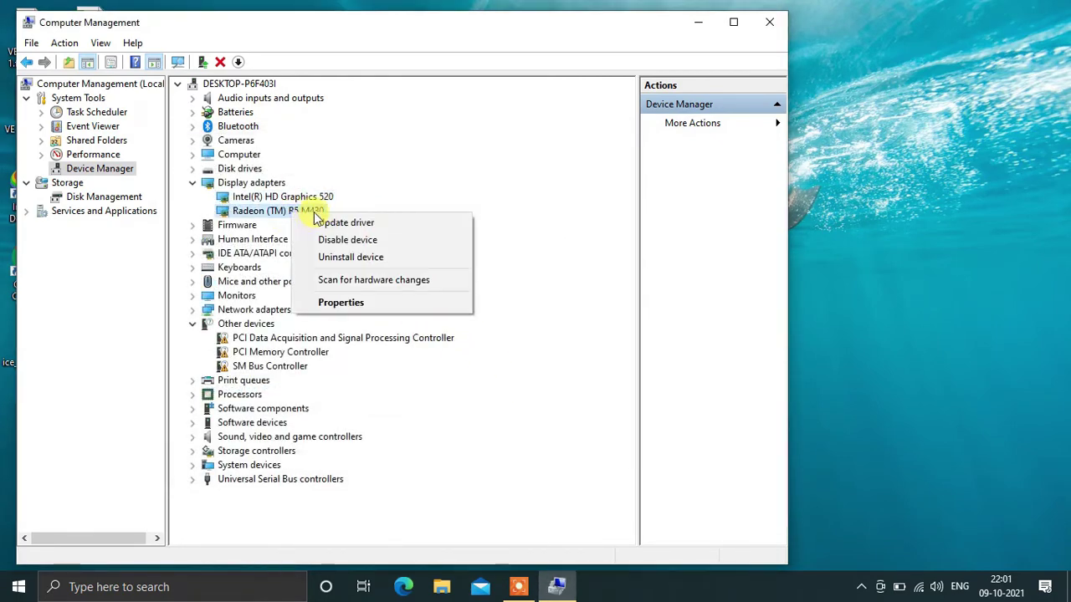
click(337, 226)
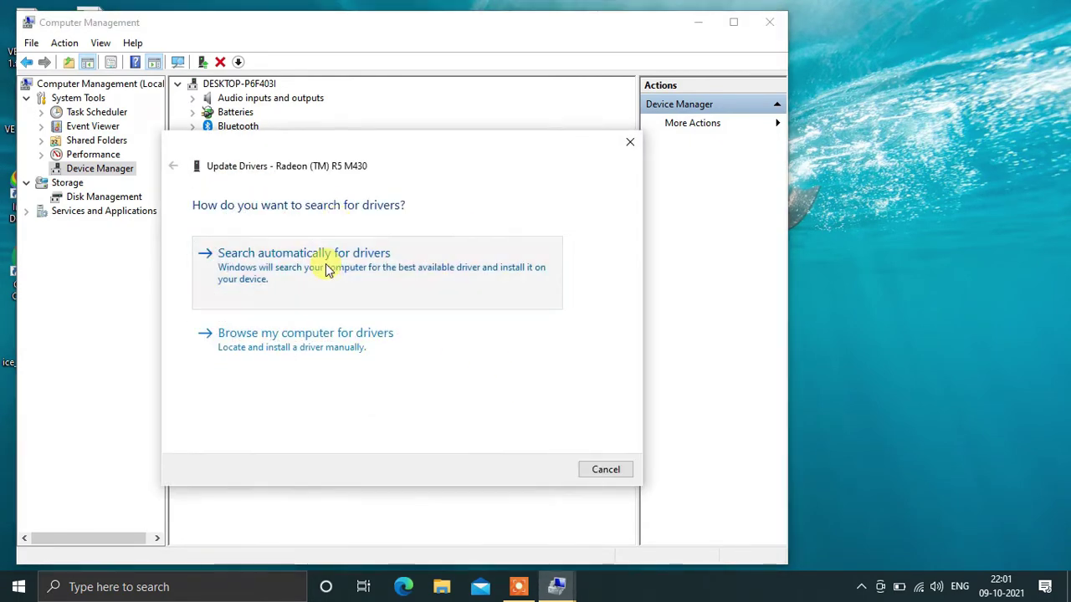
click(326, 263)
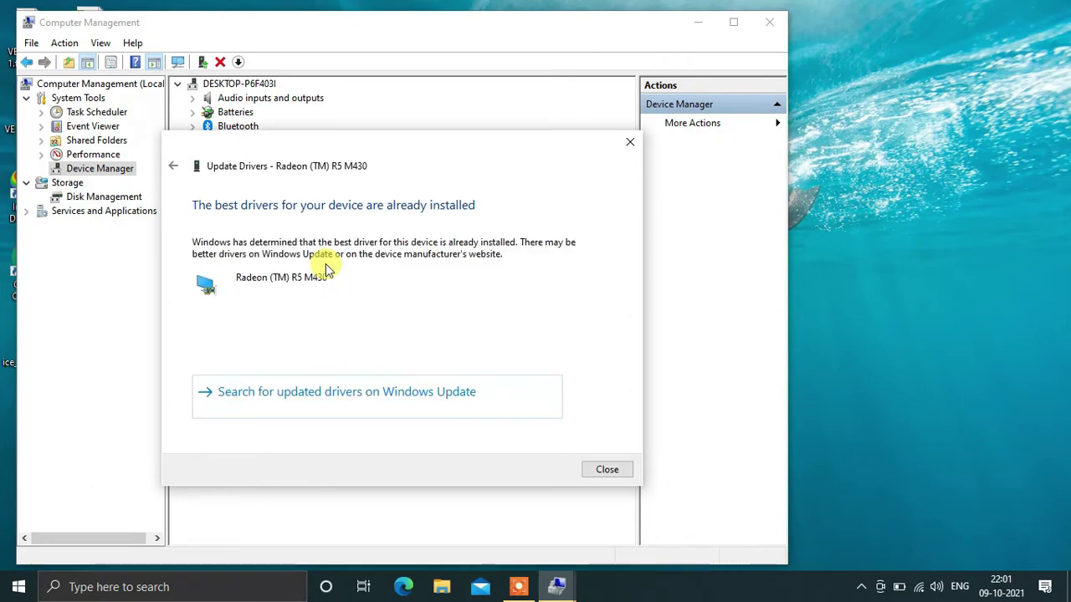
click(604, 470)
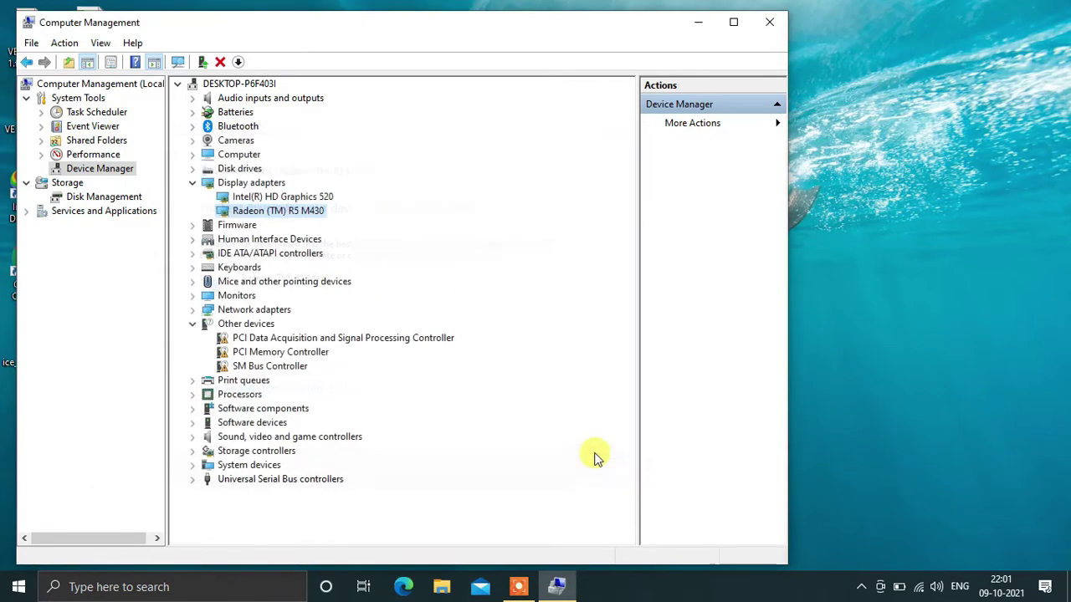
click(768, 23)
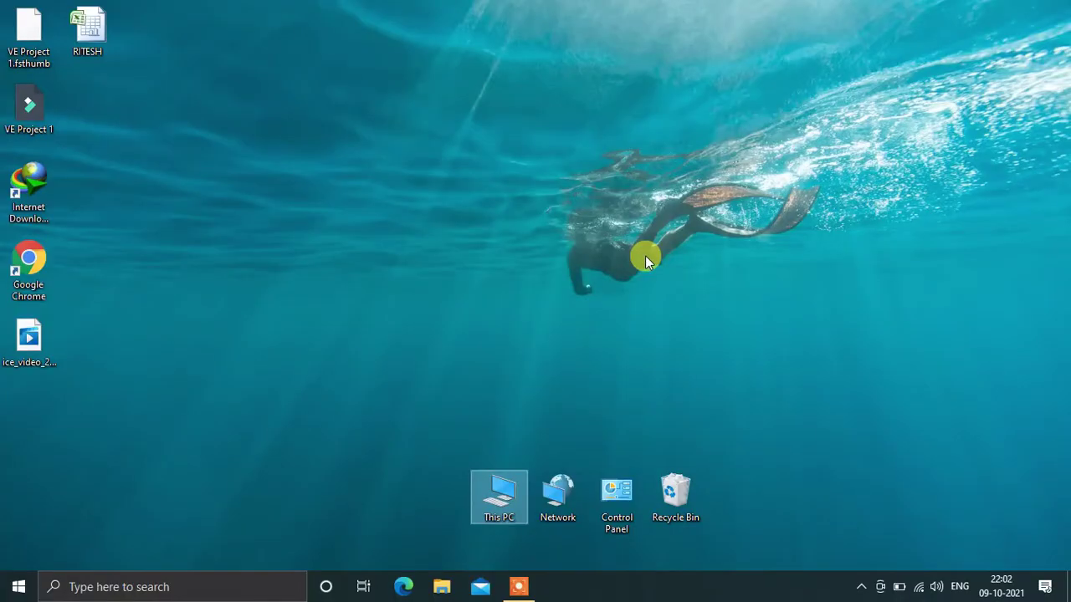
Scan Local Disk (C:) for file system errors from its drive properties, and close the results, properties and This PC window
double_click(503, 494)
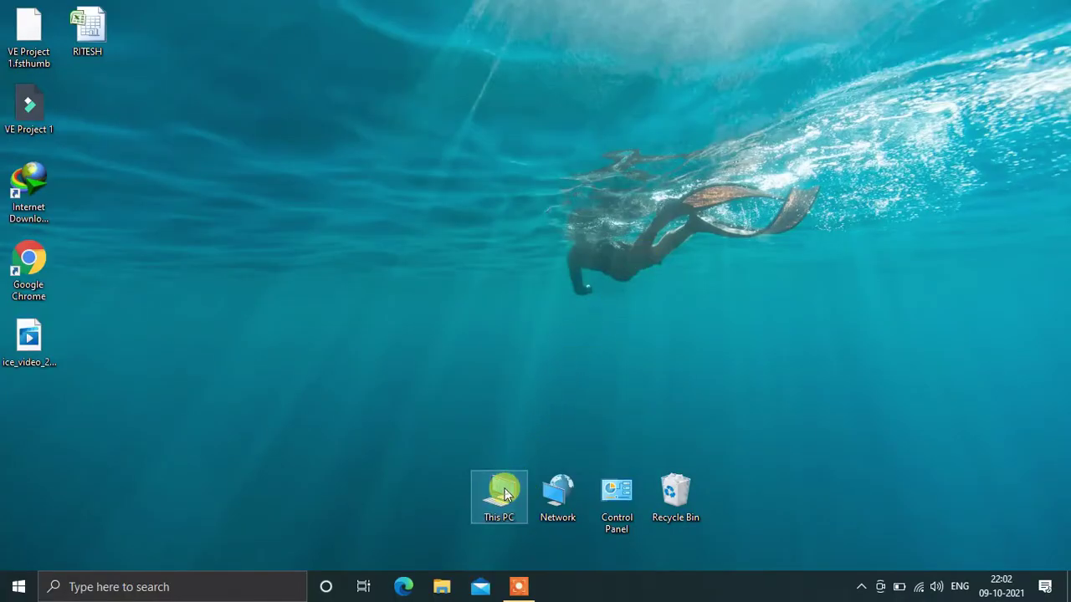
click(237, 240)
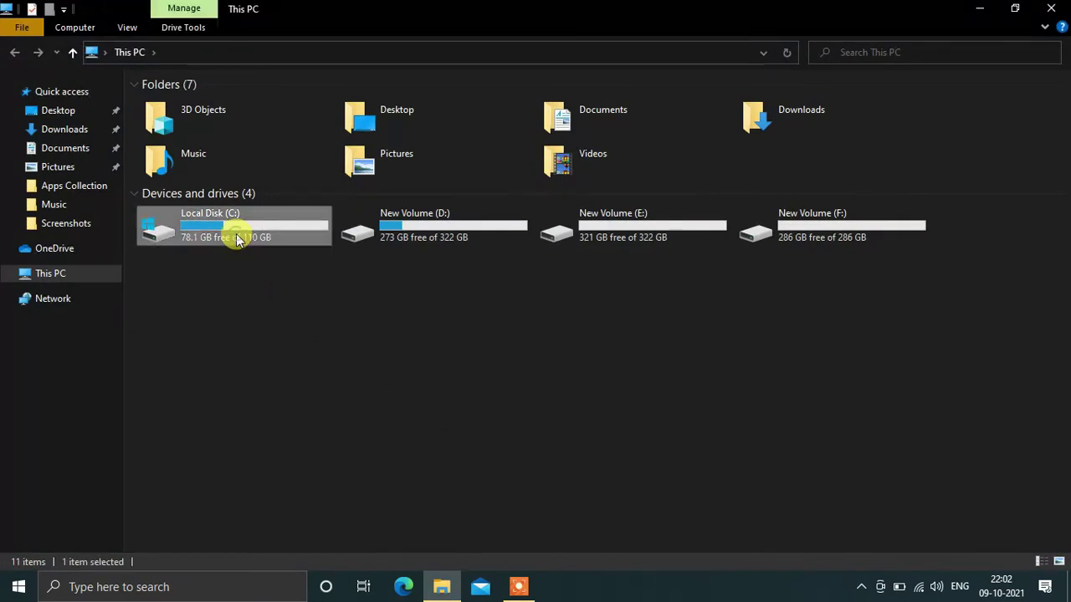
right_click(237, 240)
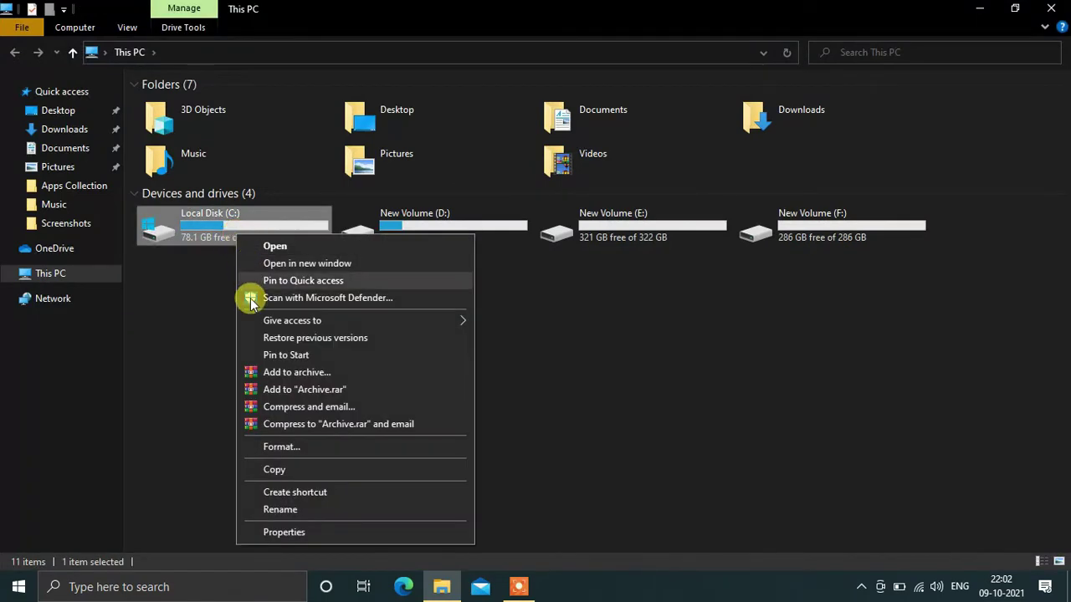
click(283, 532)
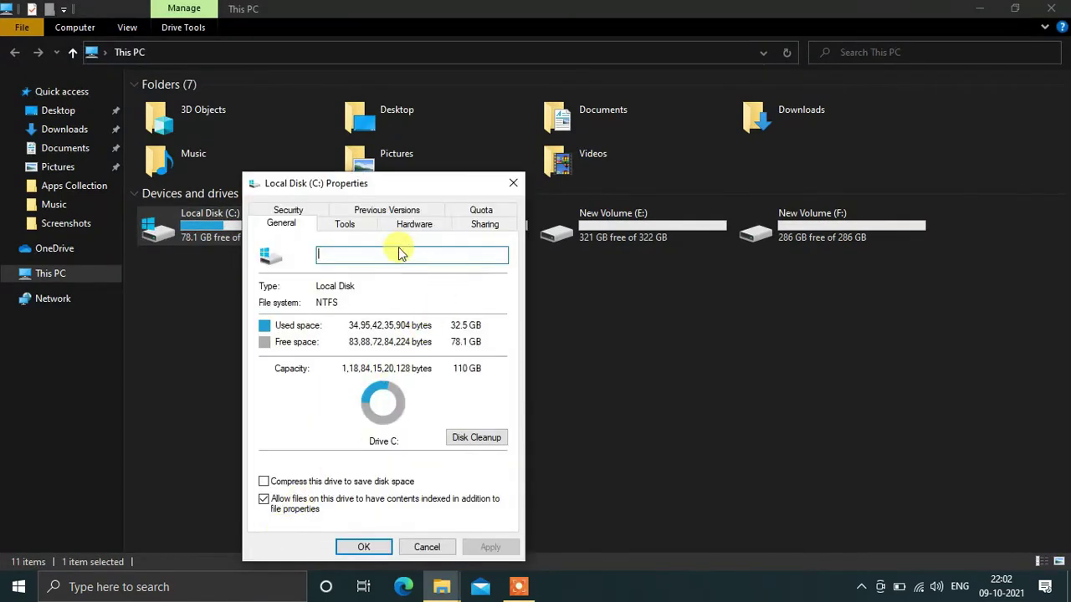
click(358, 231)
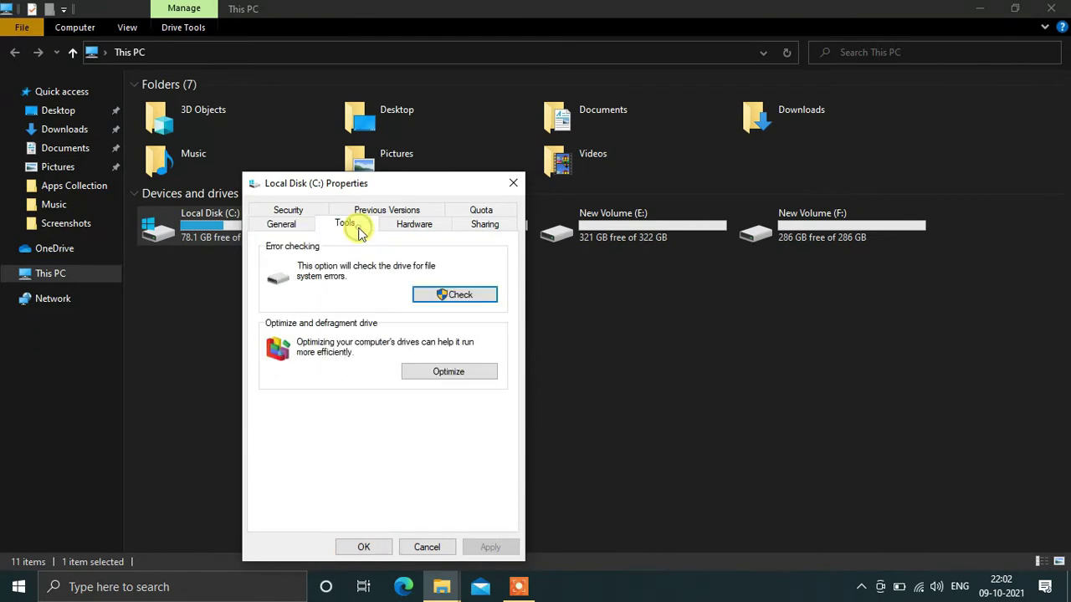
click(462, 297)
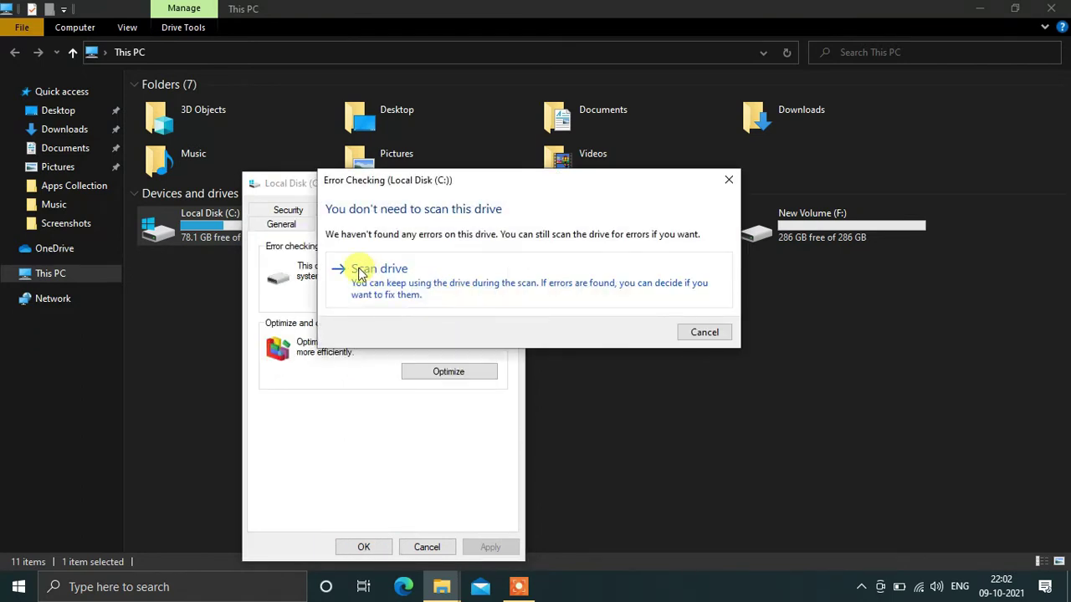
click(420, 277)
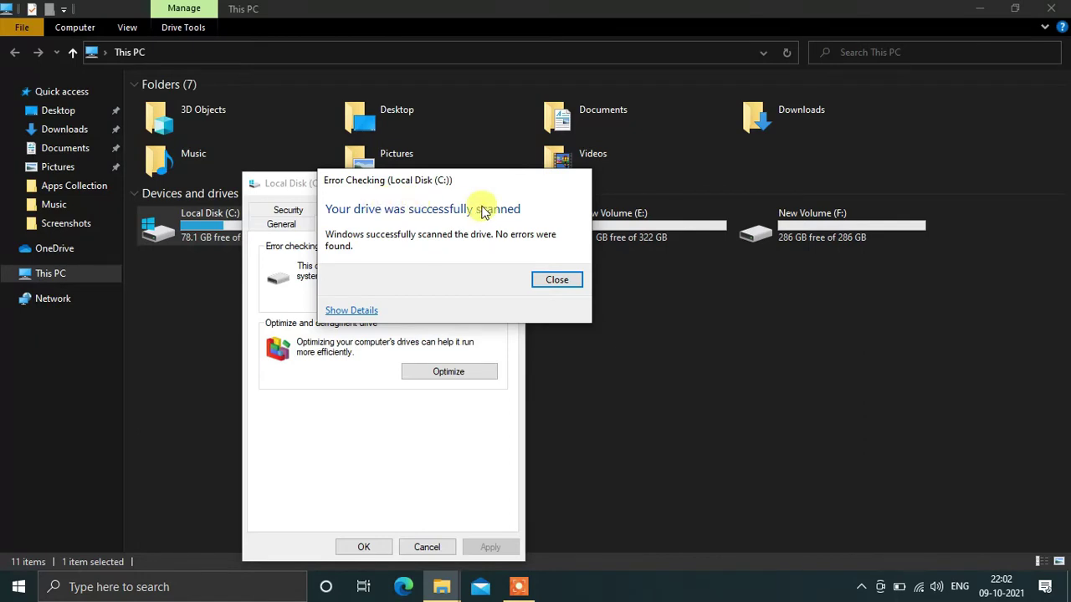
click(555, 282)
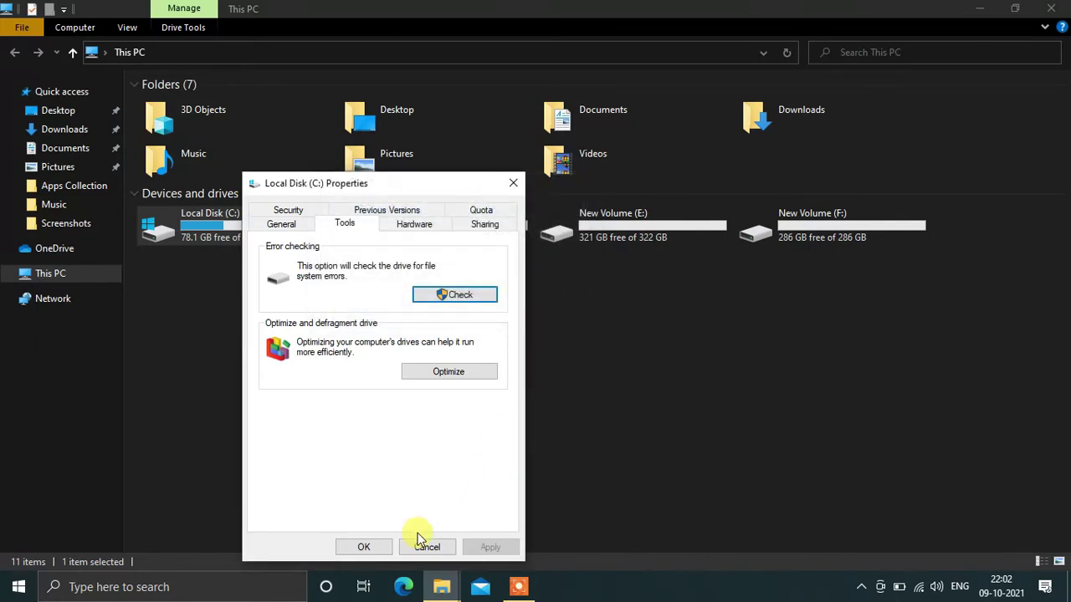
click(364, 547)
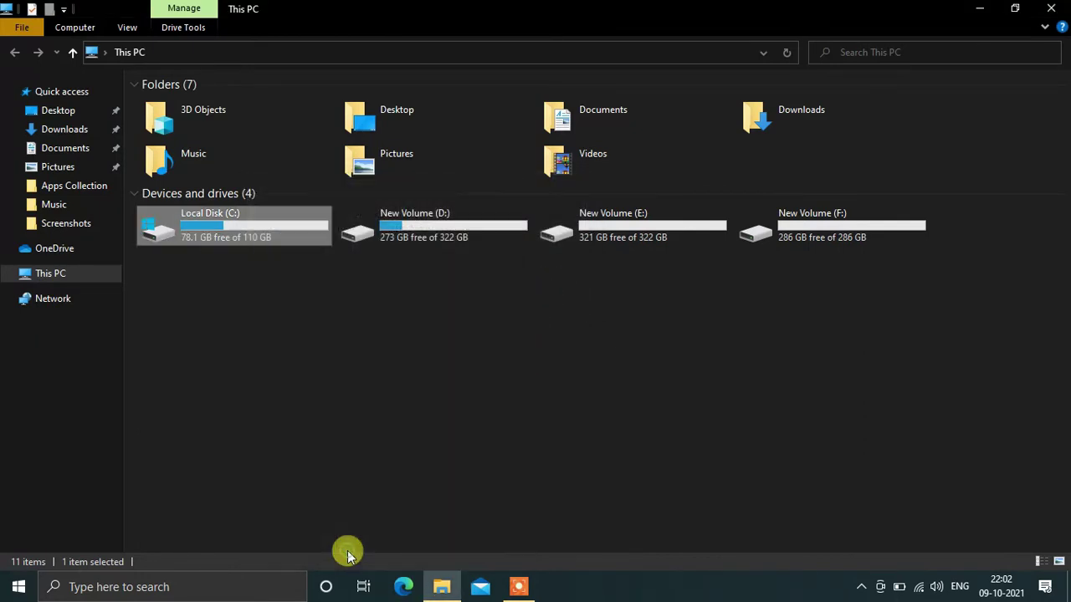
click(1055, 10)
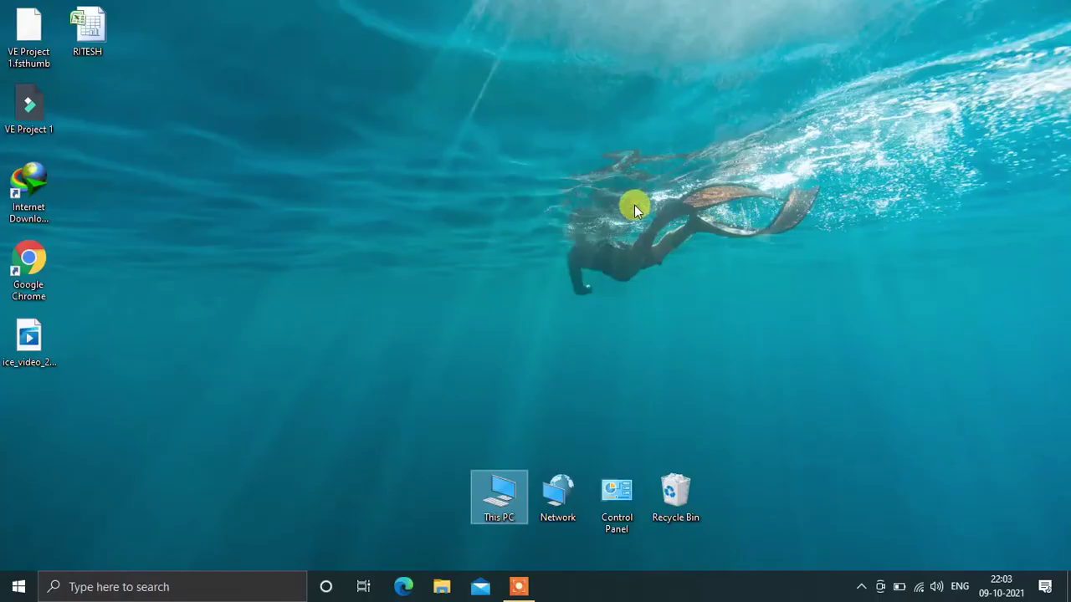
Search Windows for "power option", open Edit power plan and bring up the advanced power settings of the Balanced plan
click(19, 585)
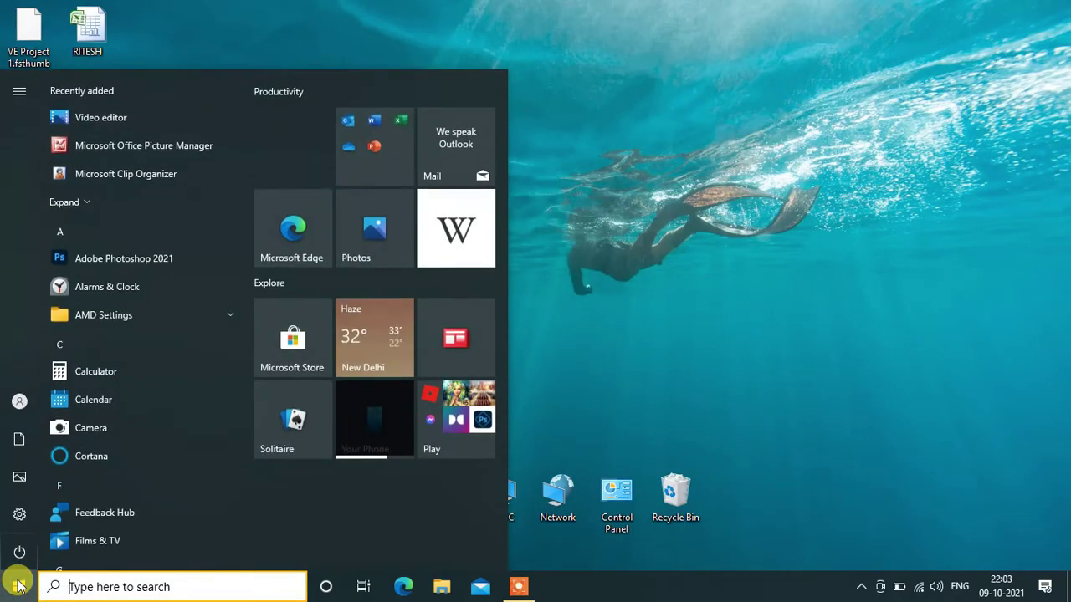
text(power )
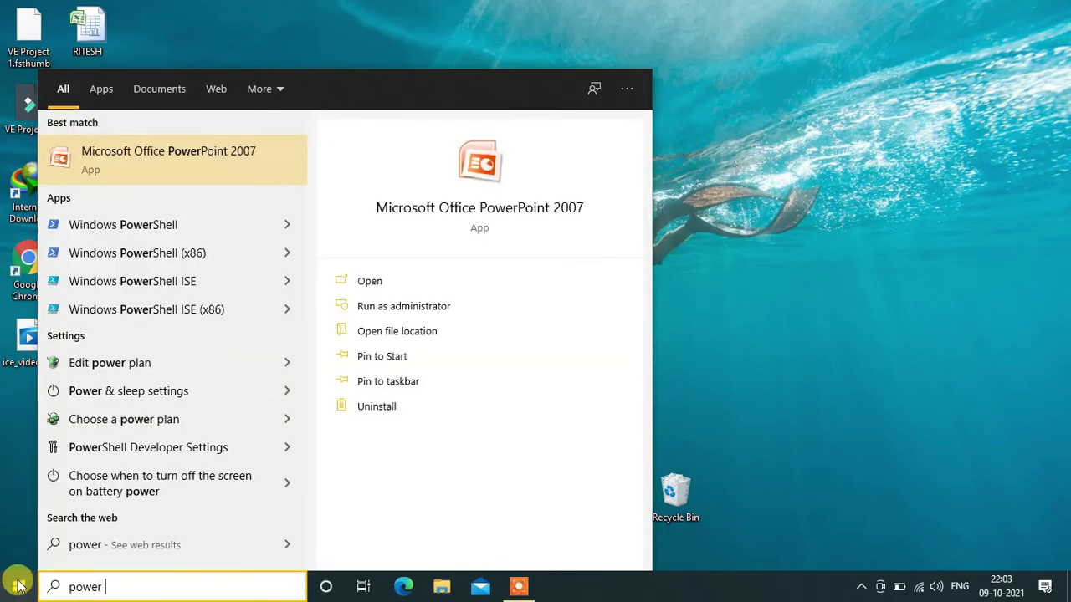
text(option)
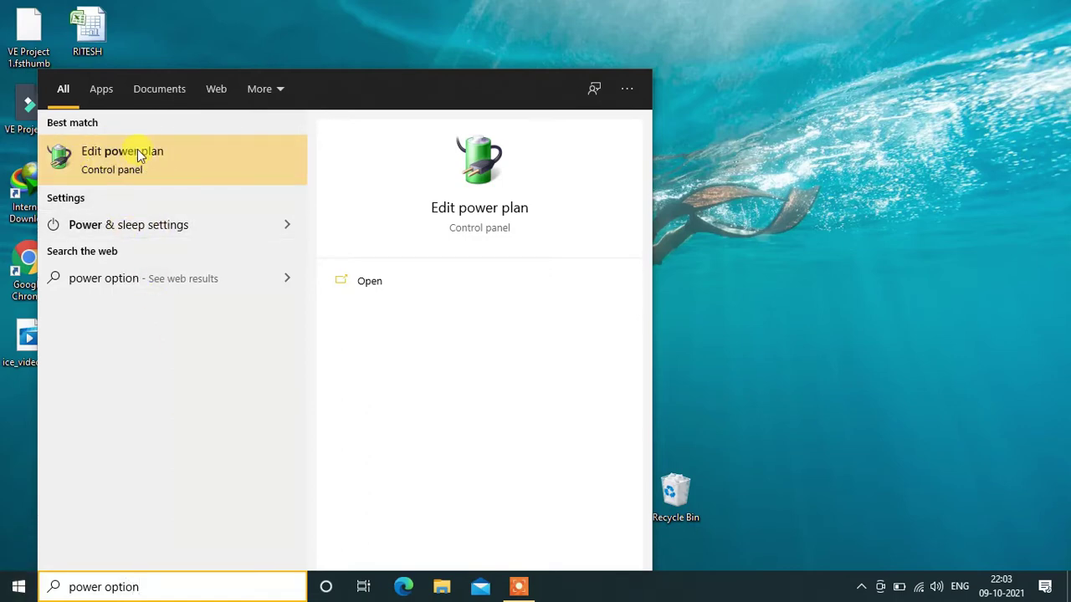
click(144, 170)
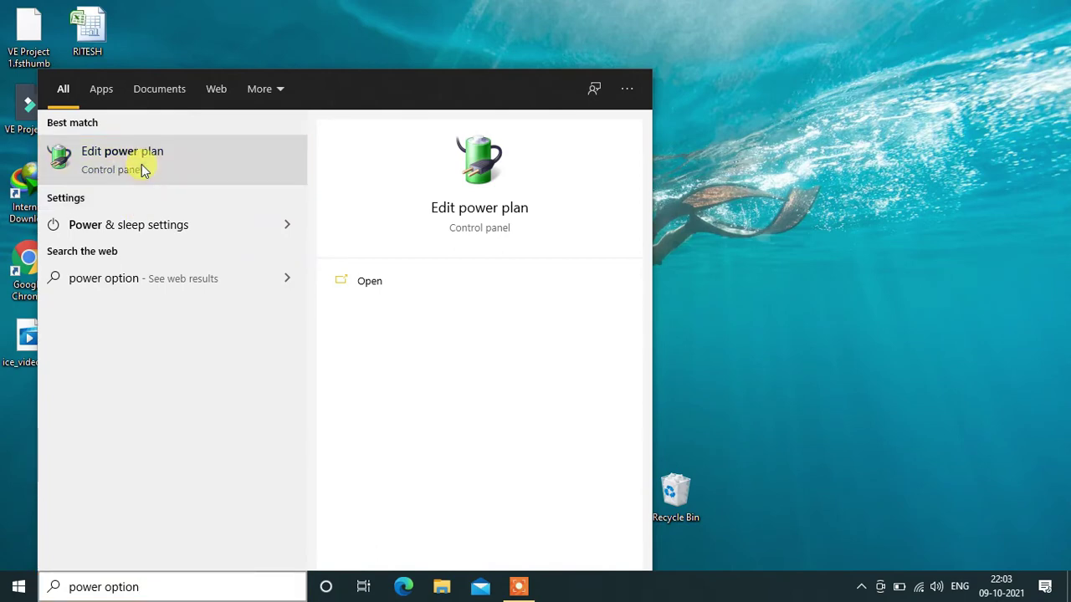
click(368, 287)
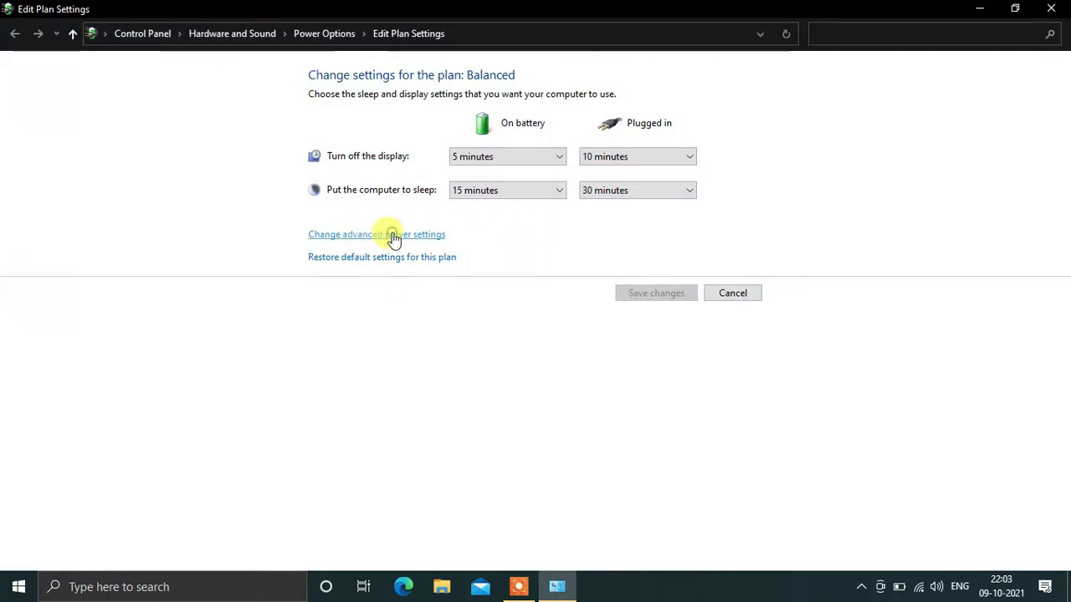
click(393, 237)
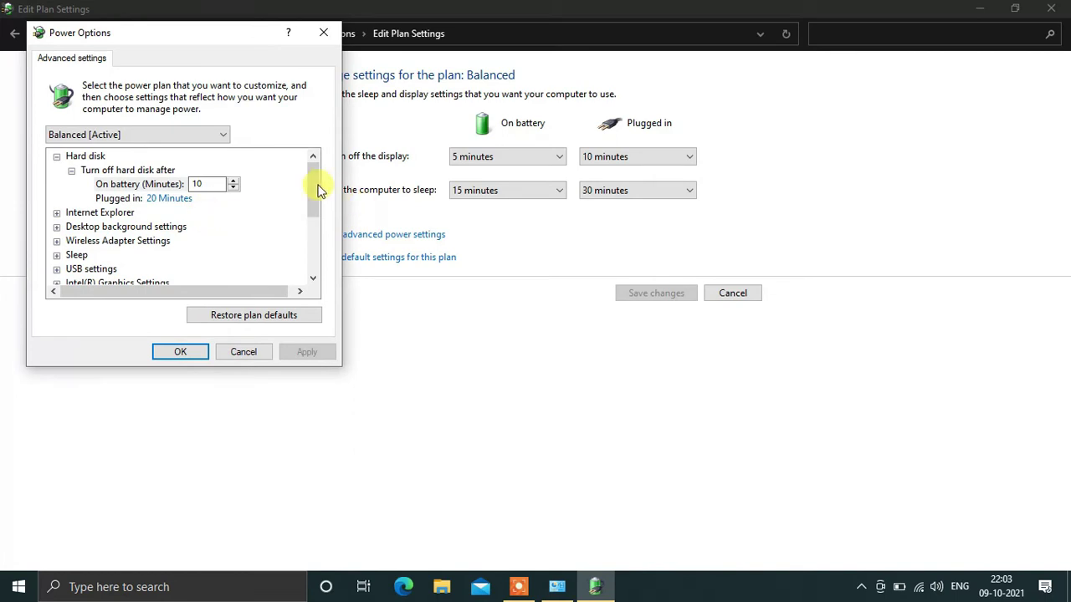
Set PCI Express Link State Power Management on battery to Off for the Balanced plan
drag(308, 181, 315, 204)
click(141, 137)
click(142, 150)
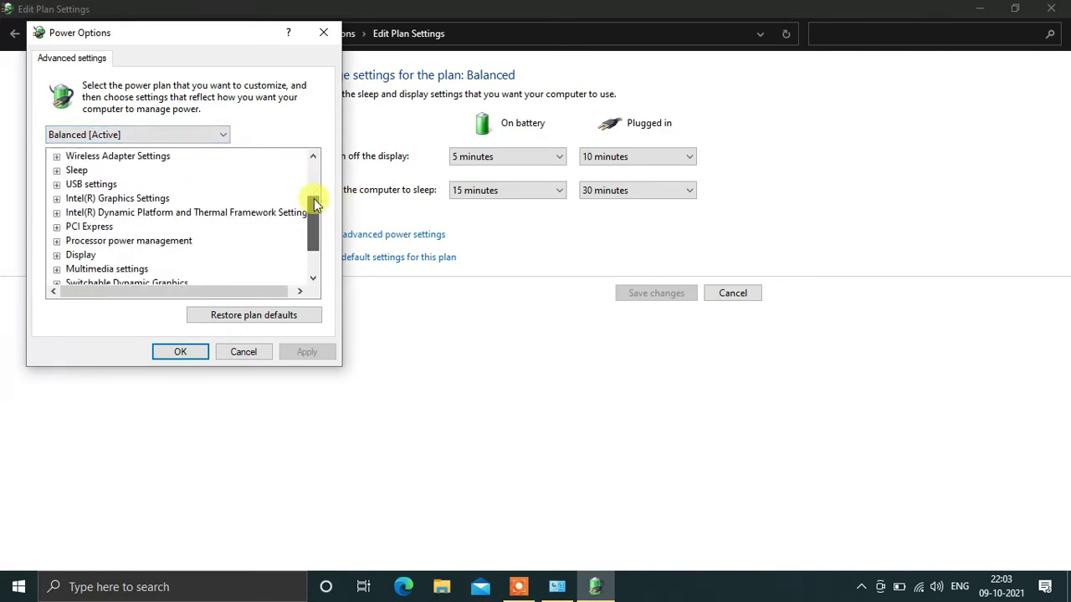
click(81, 228)
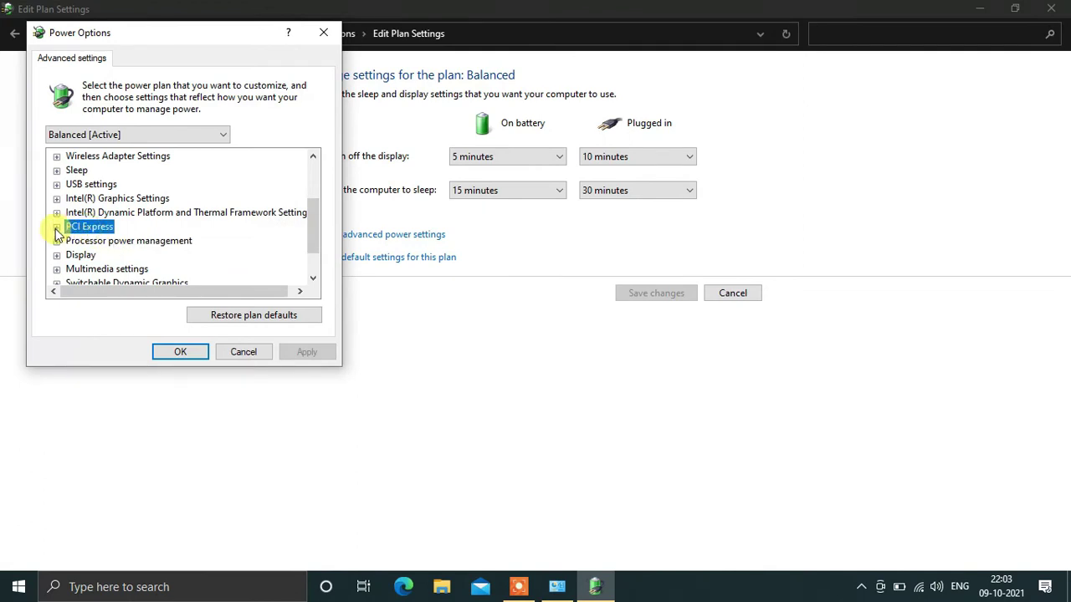
click(56, 226)
click(92, 240)
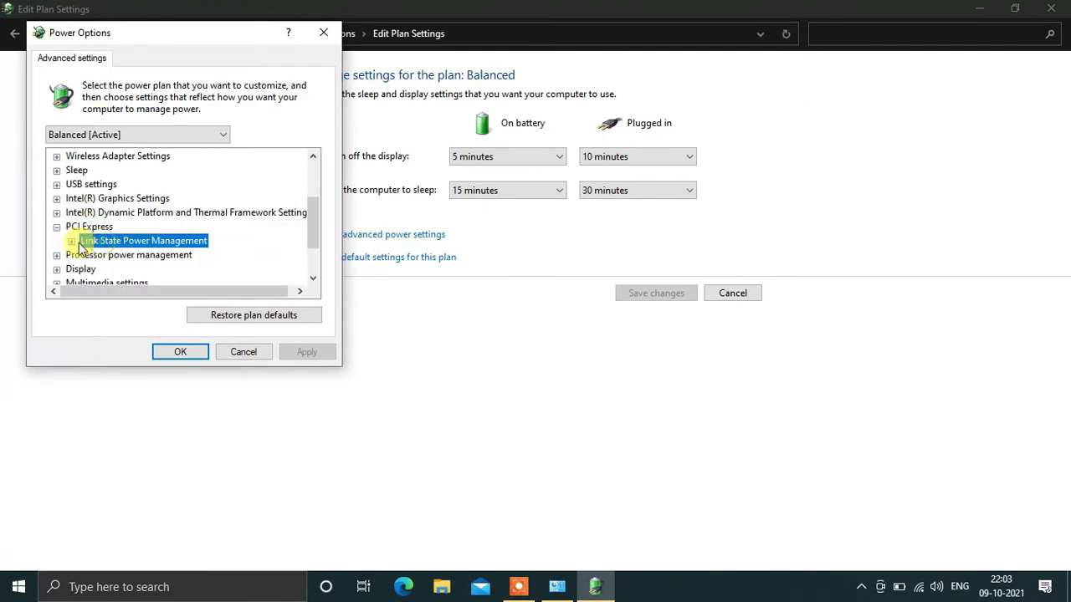
click(71, 241)
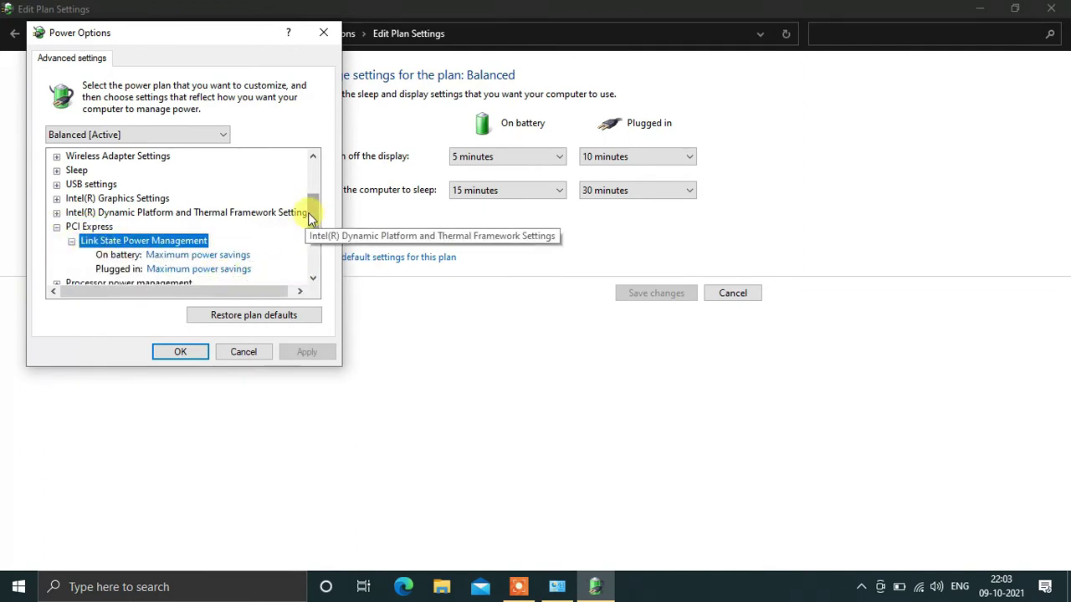
drag(308, 213, 304, 223)
click(236, 226)
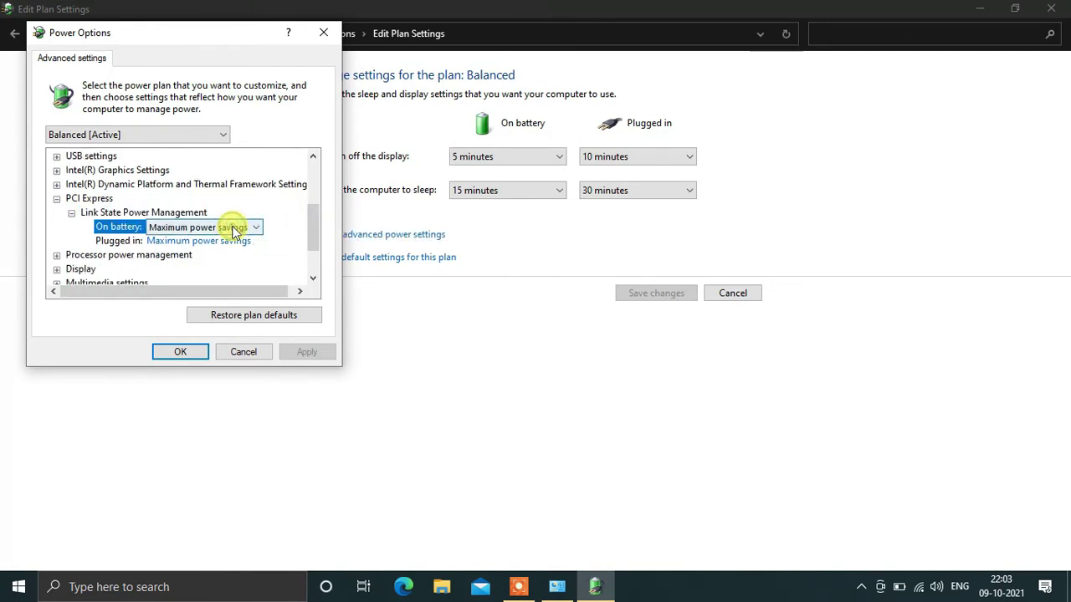
click(254, 227)
click(215, 241)
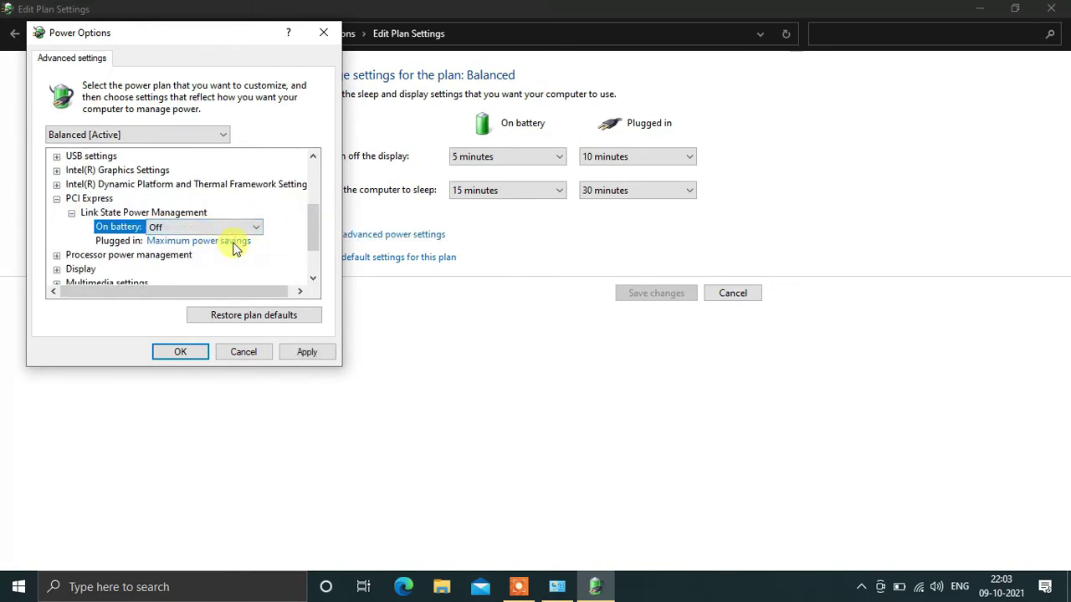
Set the plugged-in Link State Power Management to Off, apply the changes and close the power plan windows
click(236, 241)
click(236, 241)
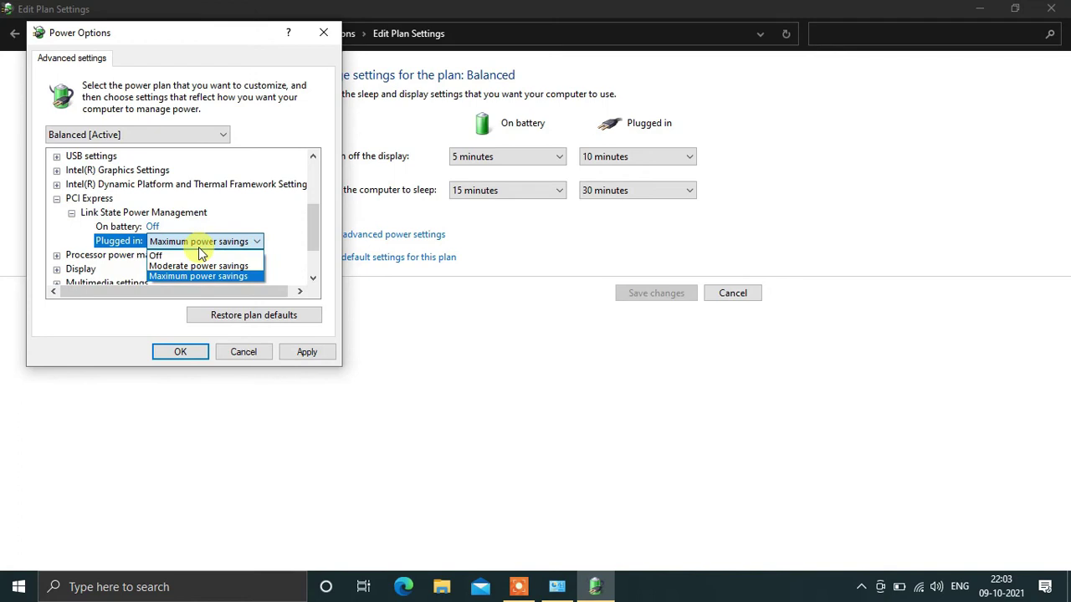
click(158, 255)
click(304, 352)
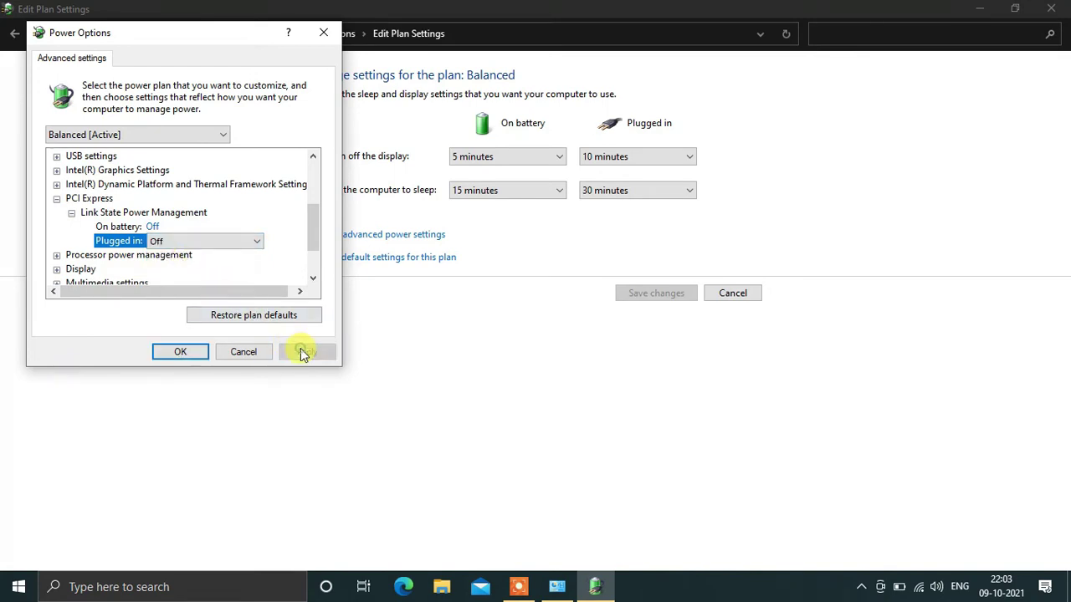
click(182, 353)
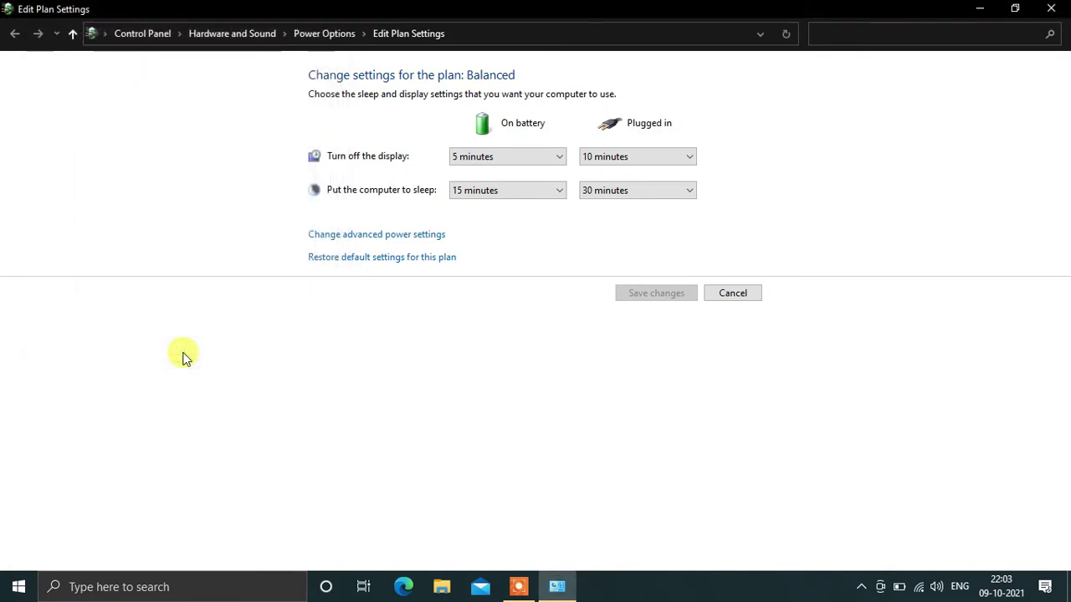
click(1050, 9)
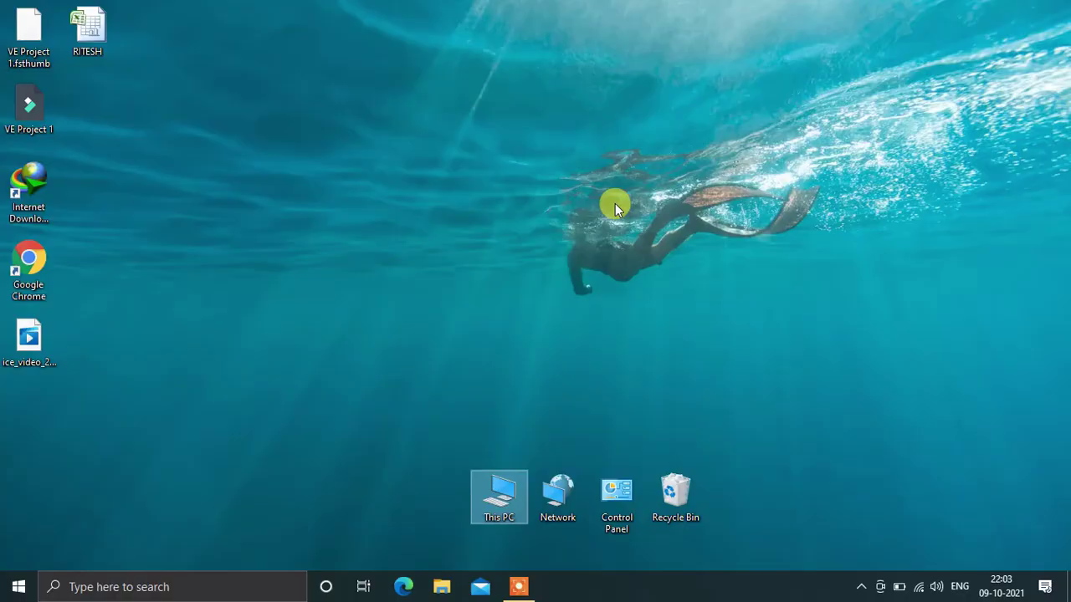
Search Windows for "power and sleep settings", open Power & sleep settings and go to the additional power settings
click(19, 585)
text(p)
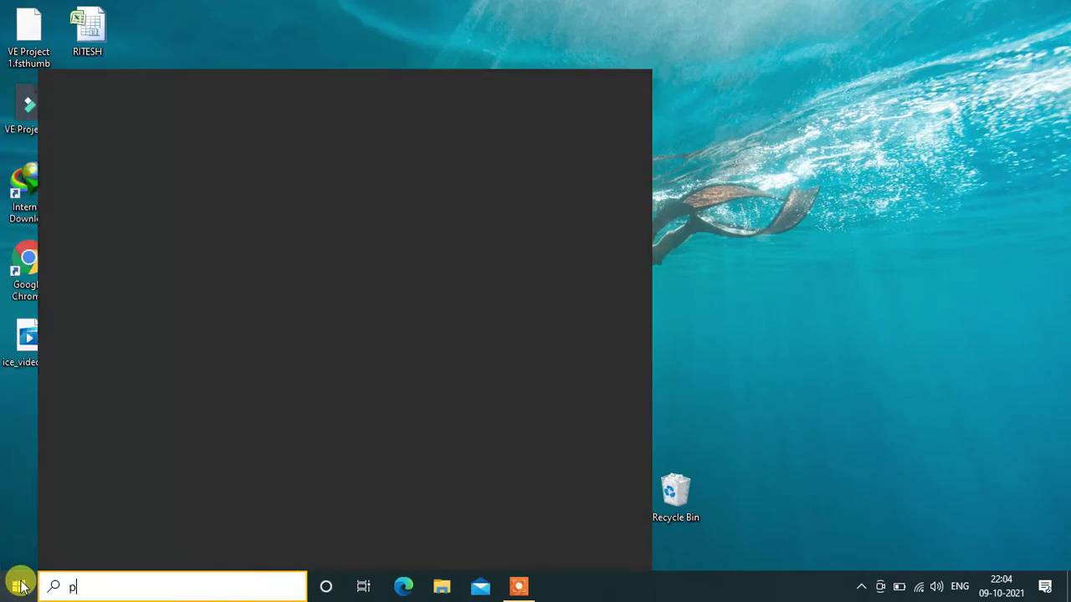
text(ower a)
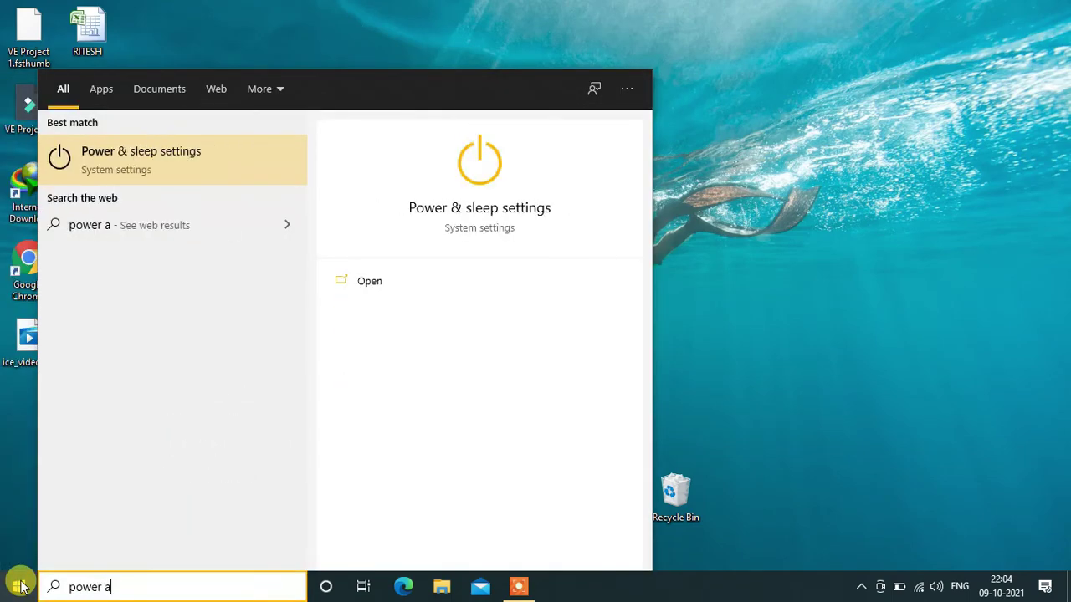
text(nd slee)
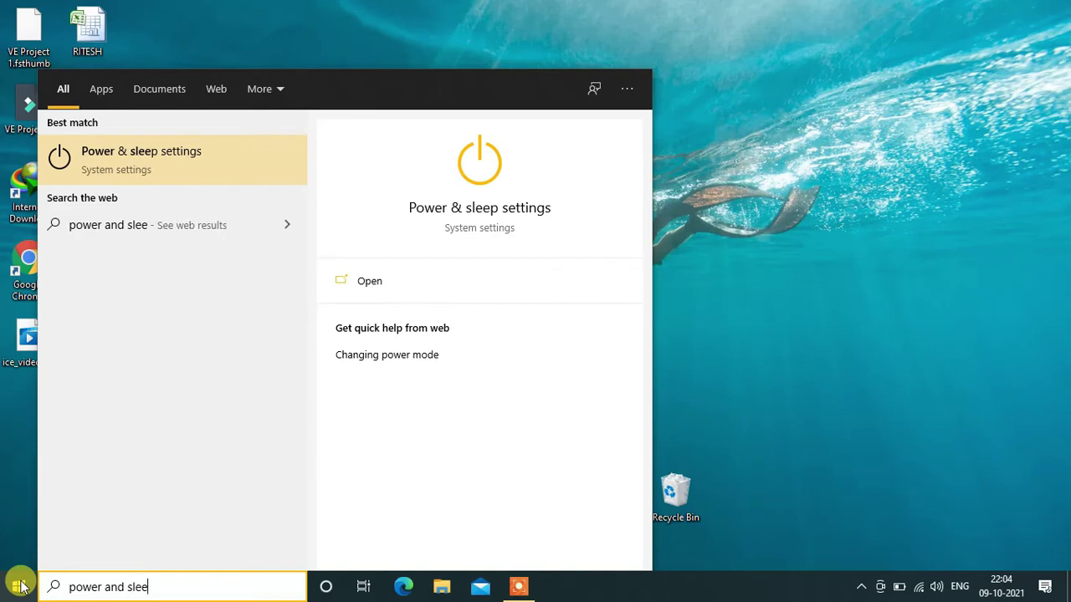
text(p settings)
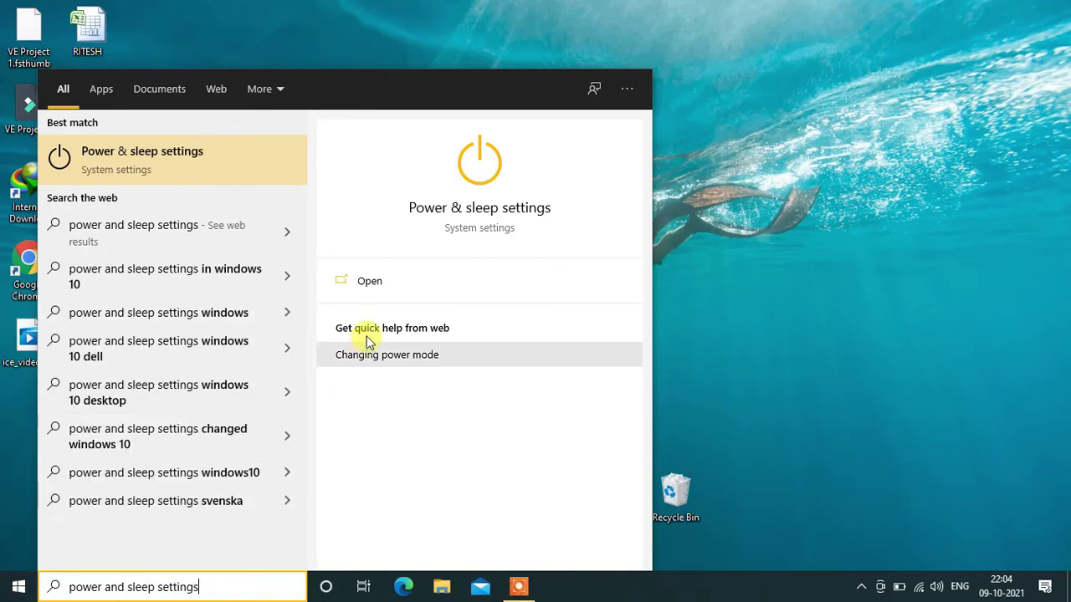
click(357, 284)
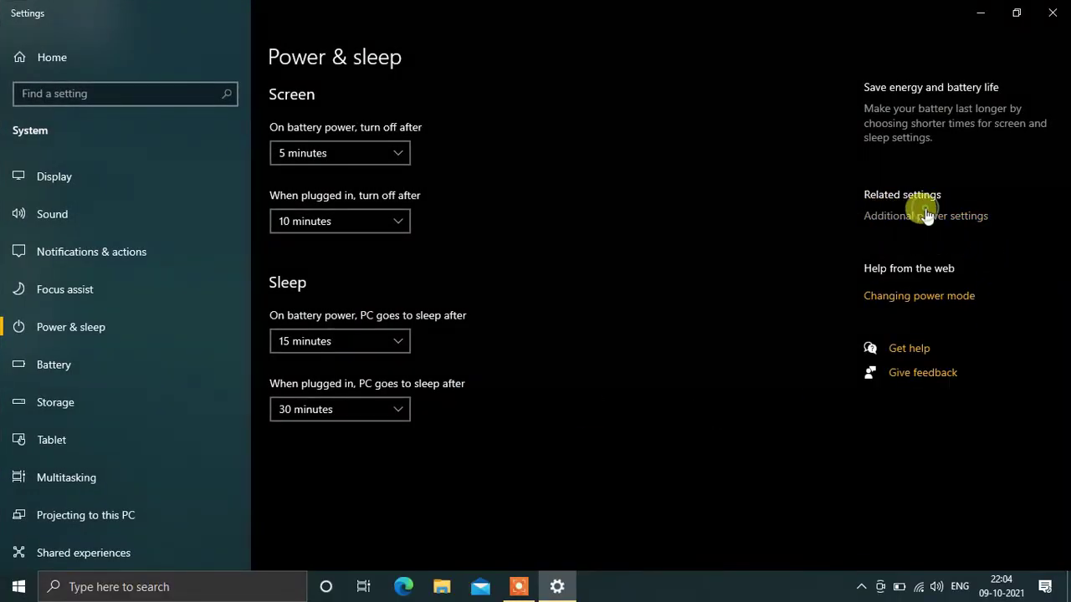
click(926, 215)
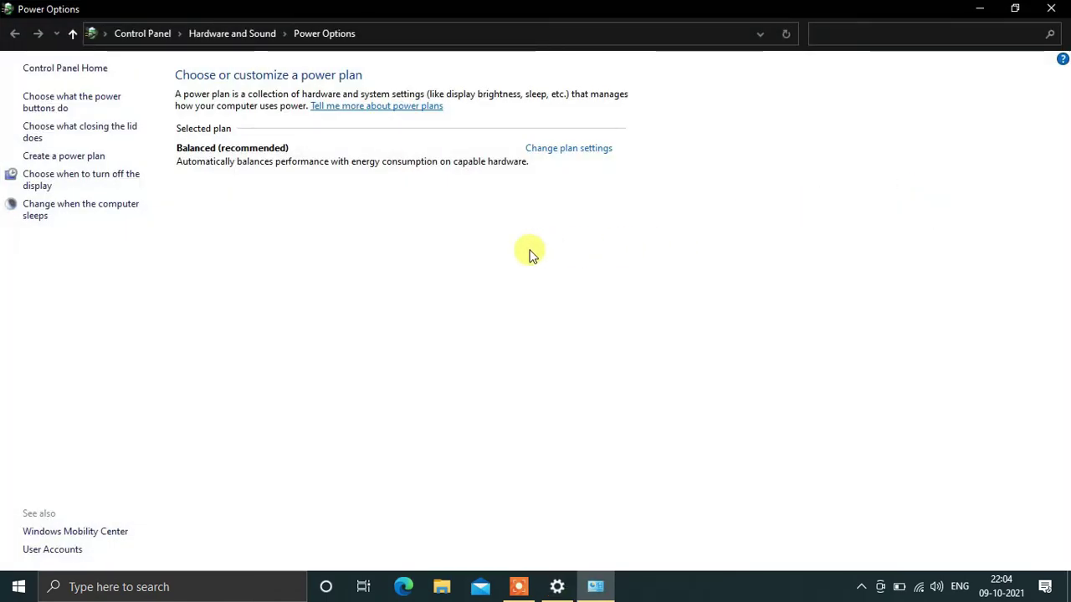
Turn off fast startup in the power button settings, save the changes and close the Power Options and Settings windows
click(97, 102)
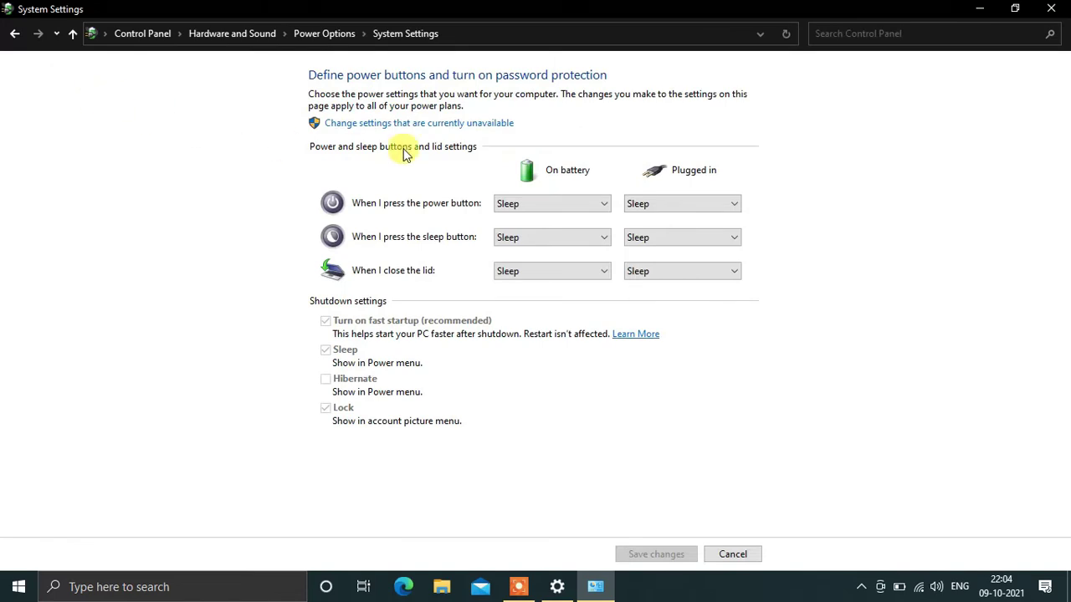
click(476, 123)
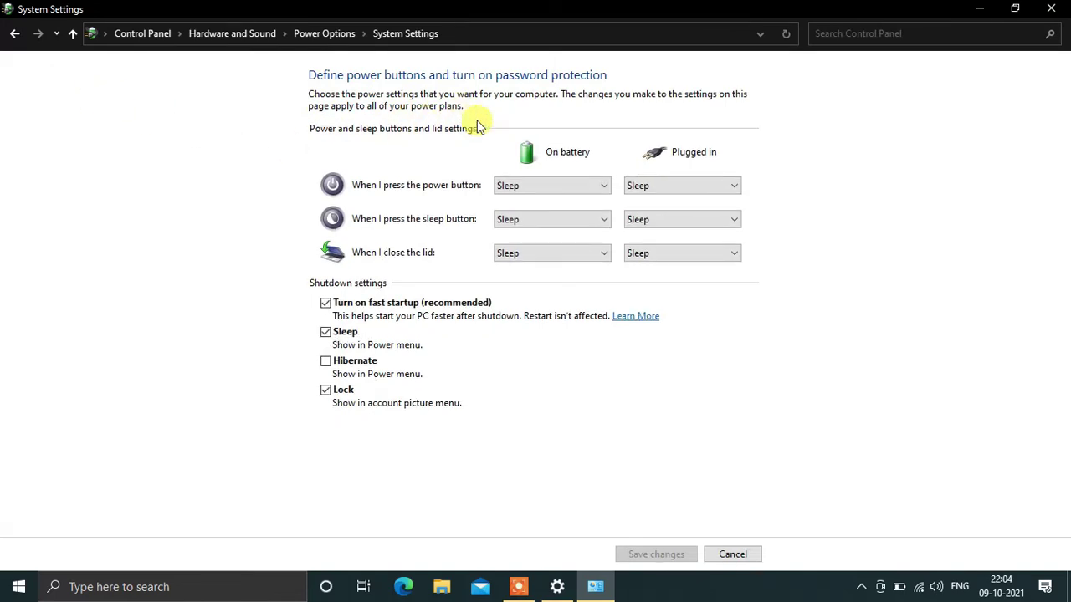
click(325, 304)
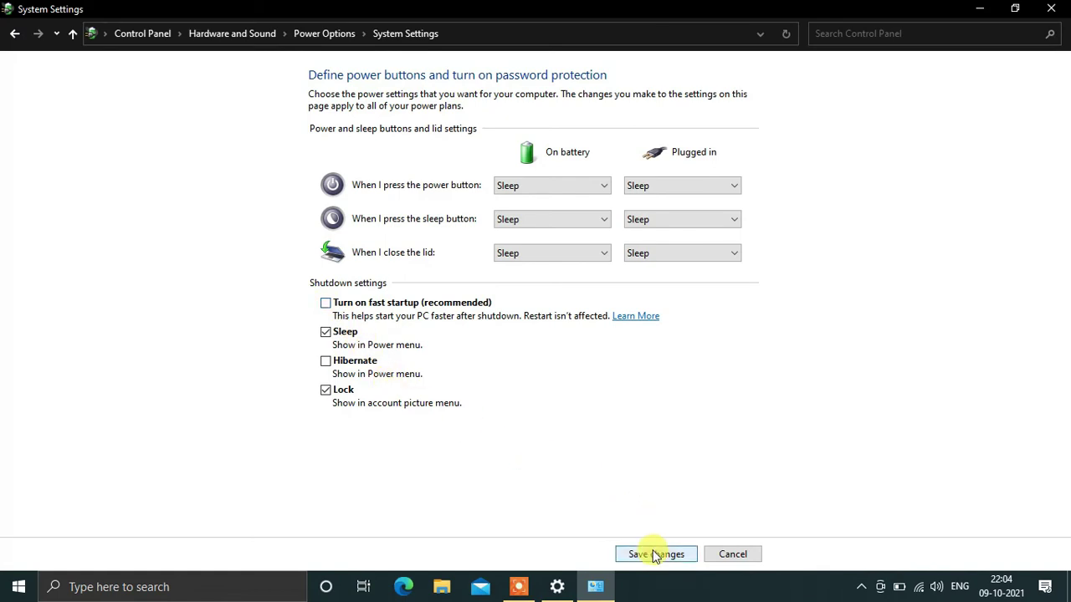
click(655, 554)
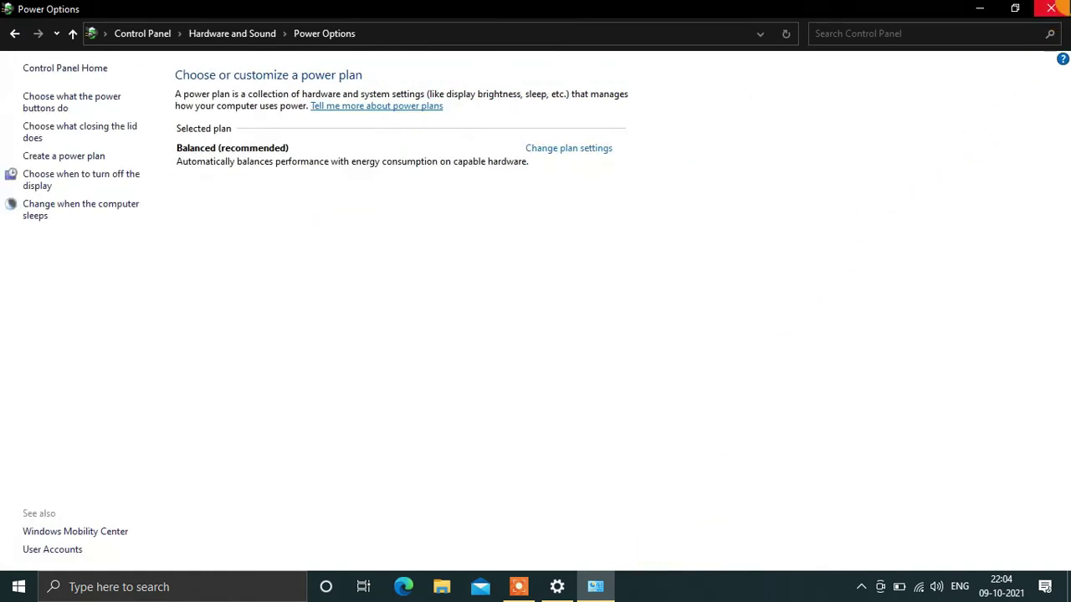
click(1051, 9)
click(1052, 12)
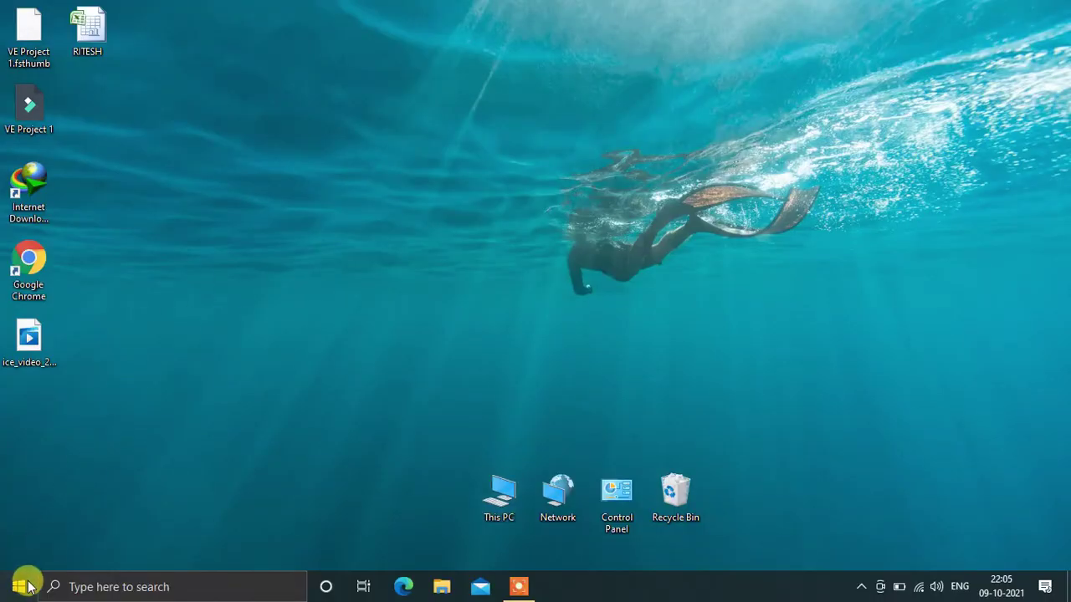
Search Windows for "defe" and open the Windows Security app
click(25, 586)
text(defe)
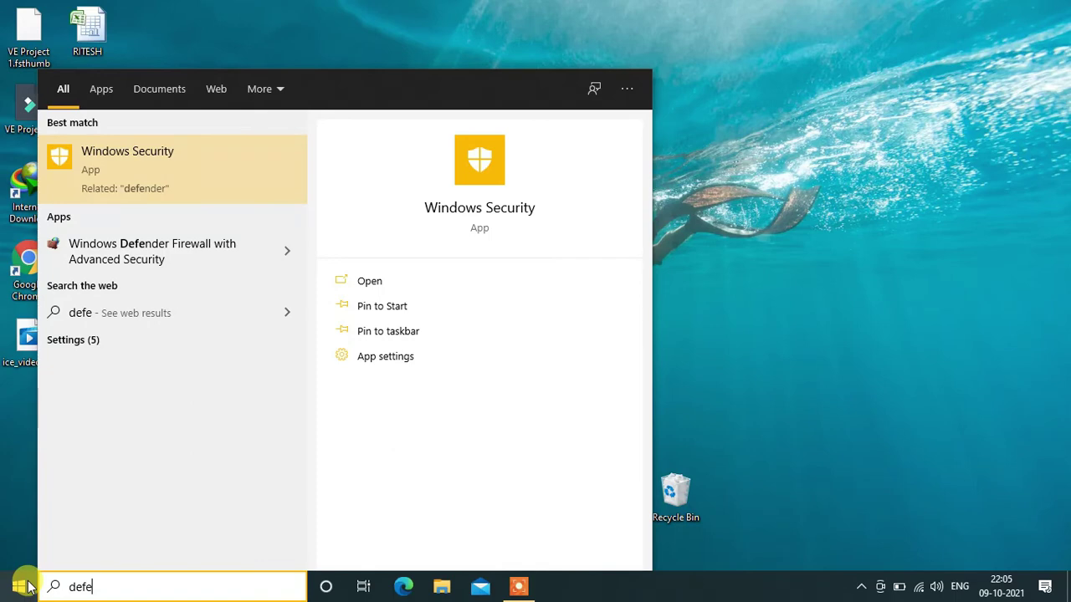
click(166, 172)
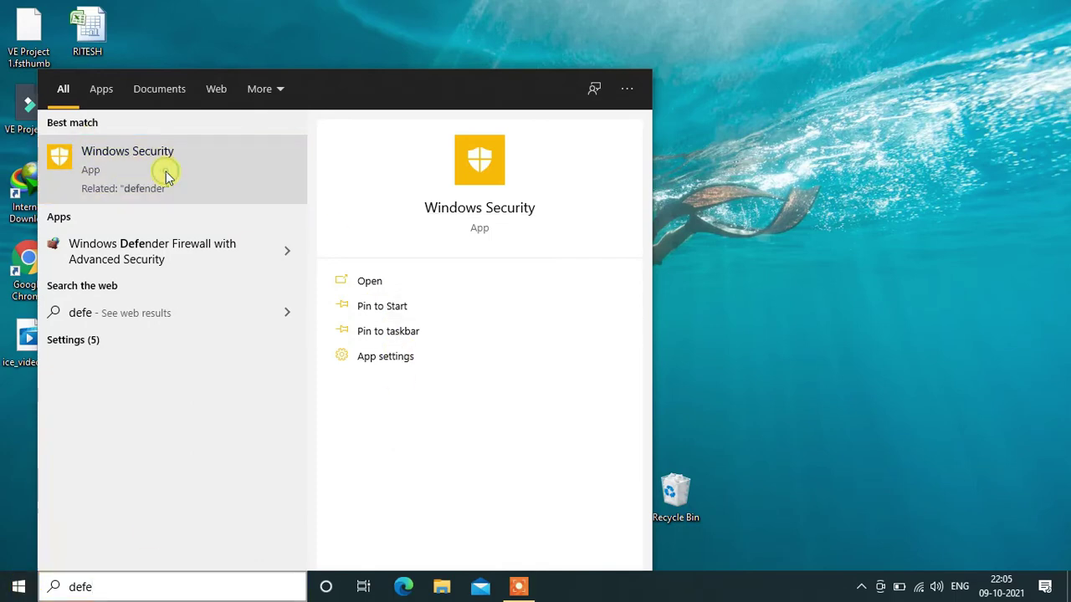
click(376, 285)
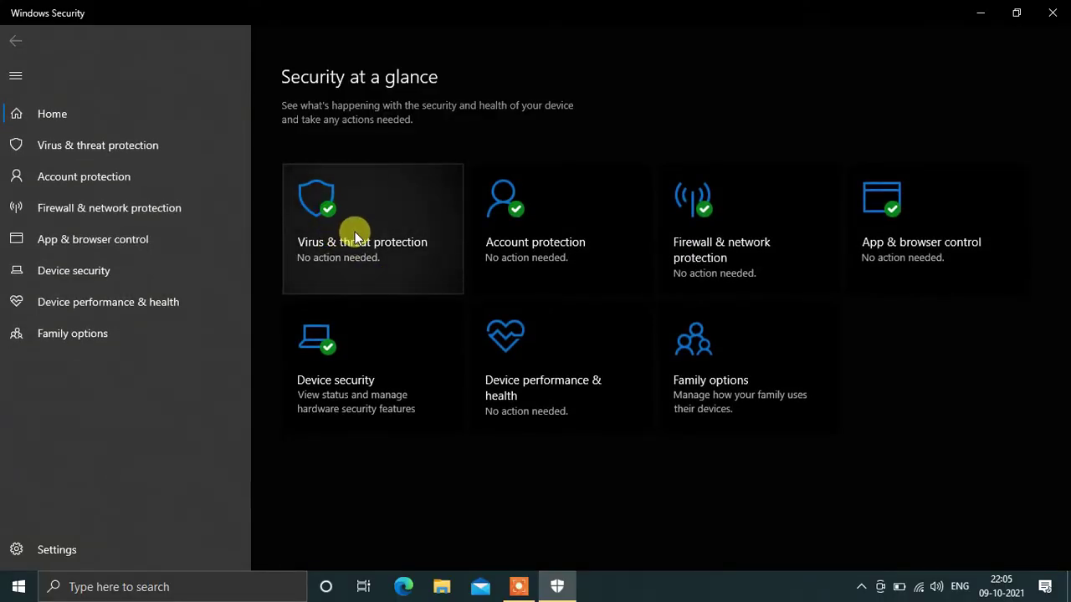
Run a quick scan under Virus & threat protection and close Windows Security
click(354, 232)
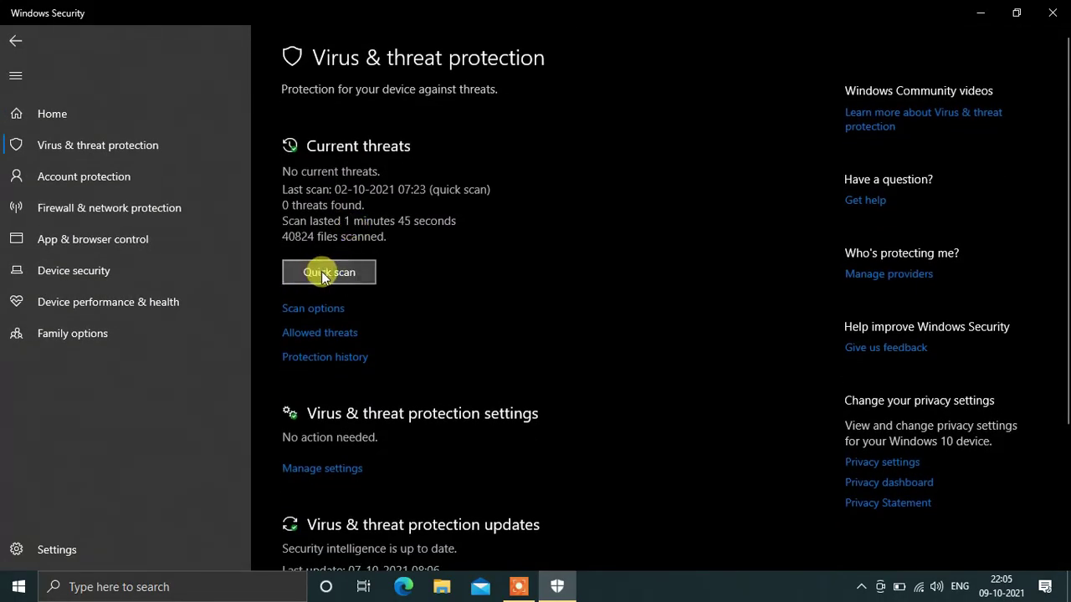
click(332, 270)
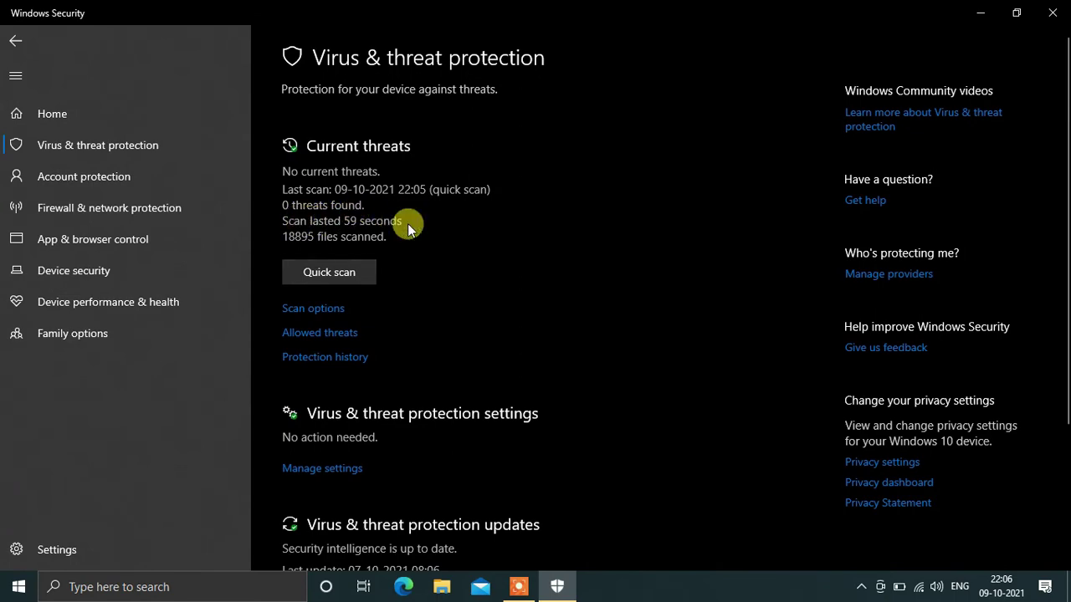
click(1053, 12)
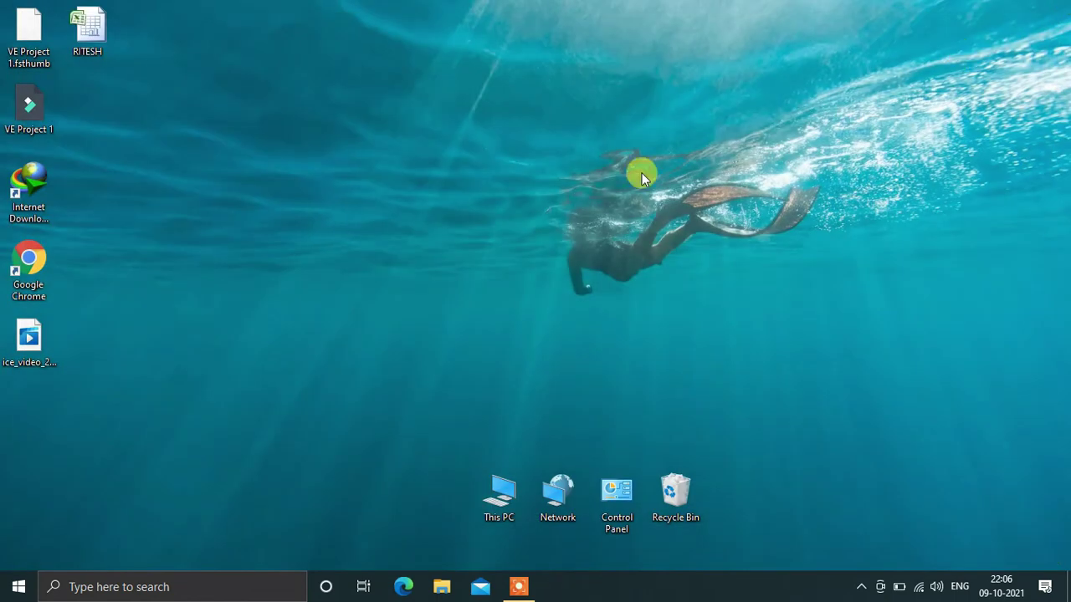